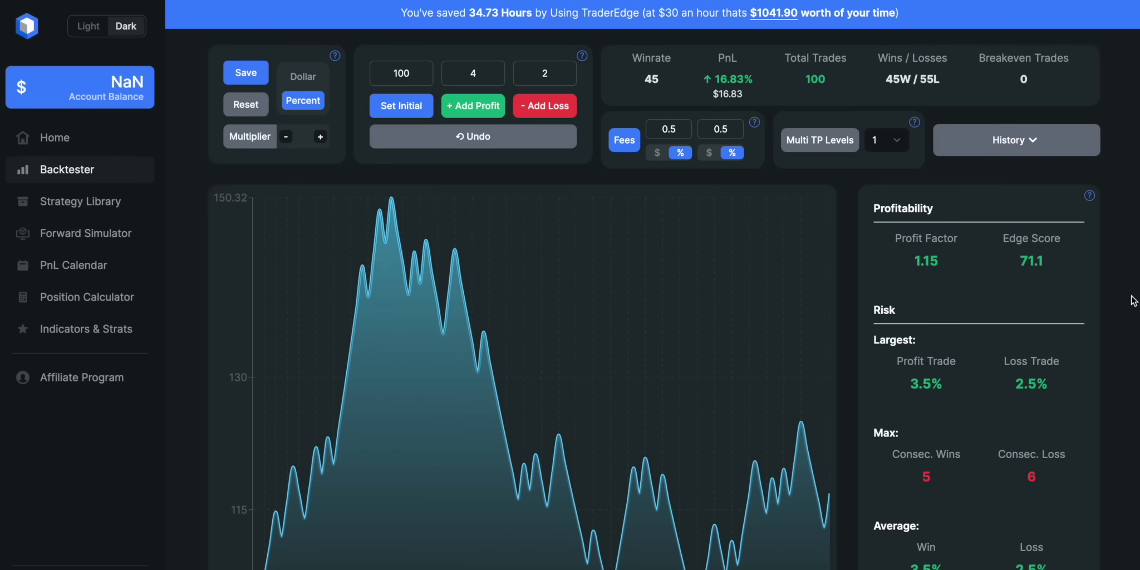
{"action": "scroll", "coordinate": [1131, 301], "scroll_direction": "down", "scroll_amount": 2}
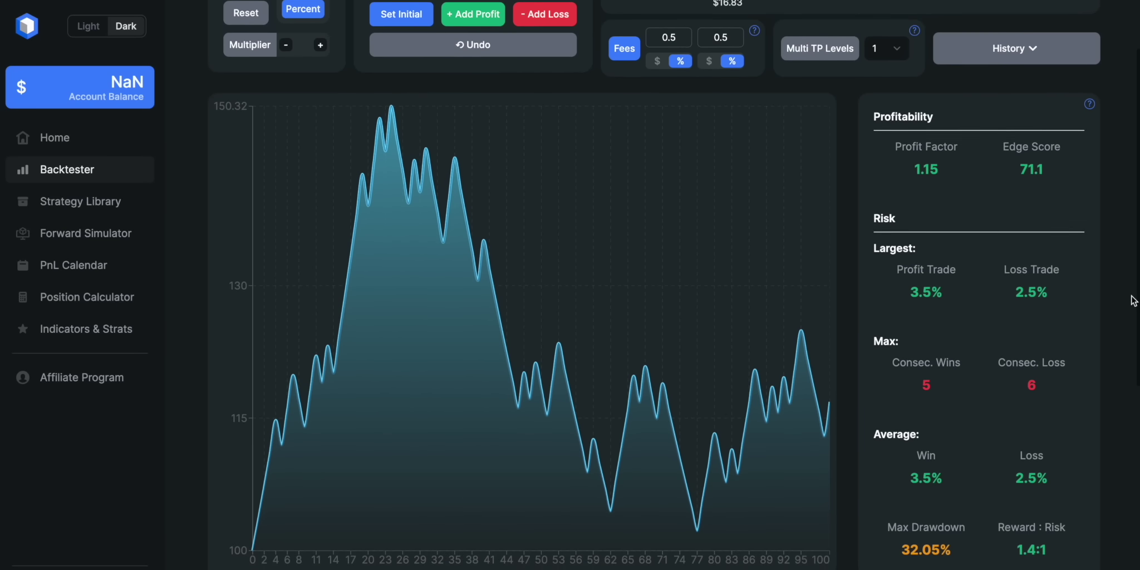
{"action": "scroll", "coordinate": [1131, 300], "scroll_direction": "down", "scroll_amount": 2}
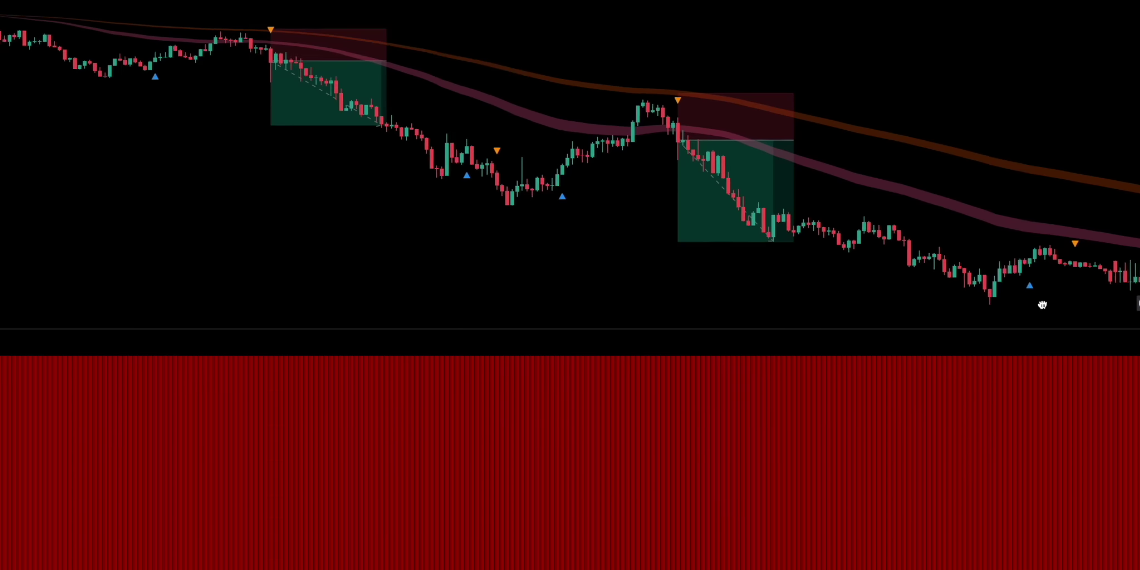
{"action": "left_click_drag", "start_coordinate": [1040, 303], "coordinate": [865, 272]}
{"action": "left_click_drag", "start_coordinate": [996, 296], "coordinate": [775, 260]}
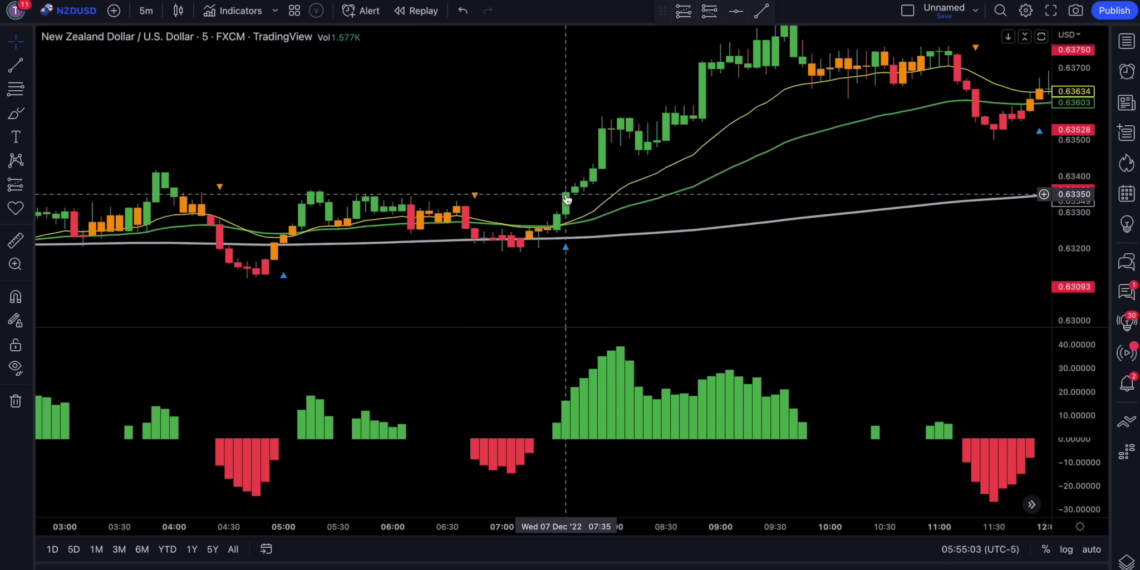
Place a long position on the 07 Dec 07:35 candle with entry at about 0.63339 and raise its profit target.
{"action": "left_click", "coordinate": [683, 10]}
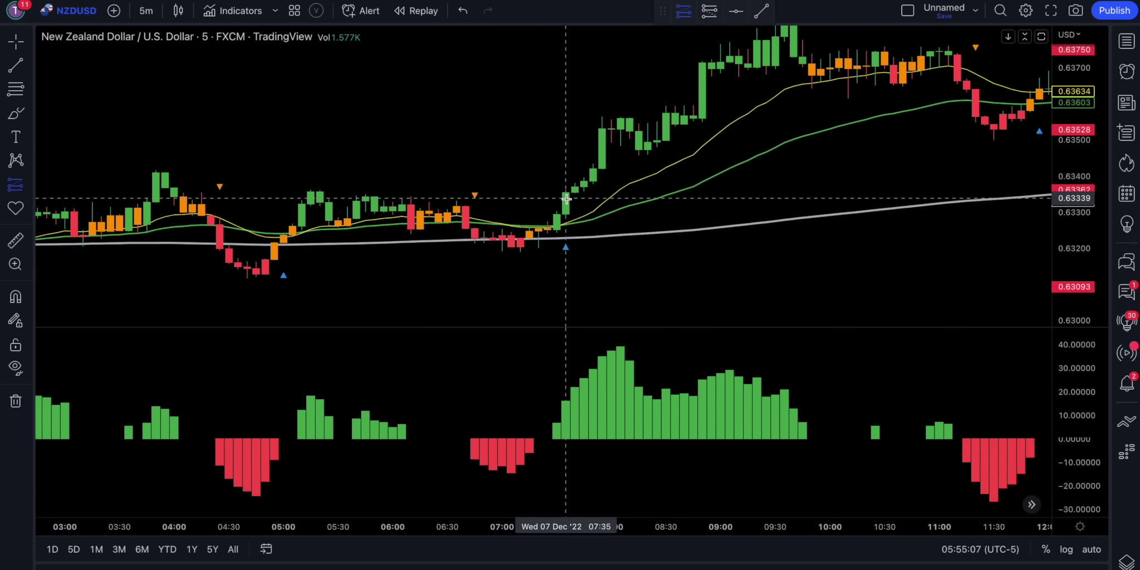
{"action": "left_click", "coordinate": [565, 198]}
{"action": "left_click_drag", "start_coordinate": [591, 137], "coordinate": [590, 76]}
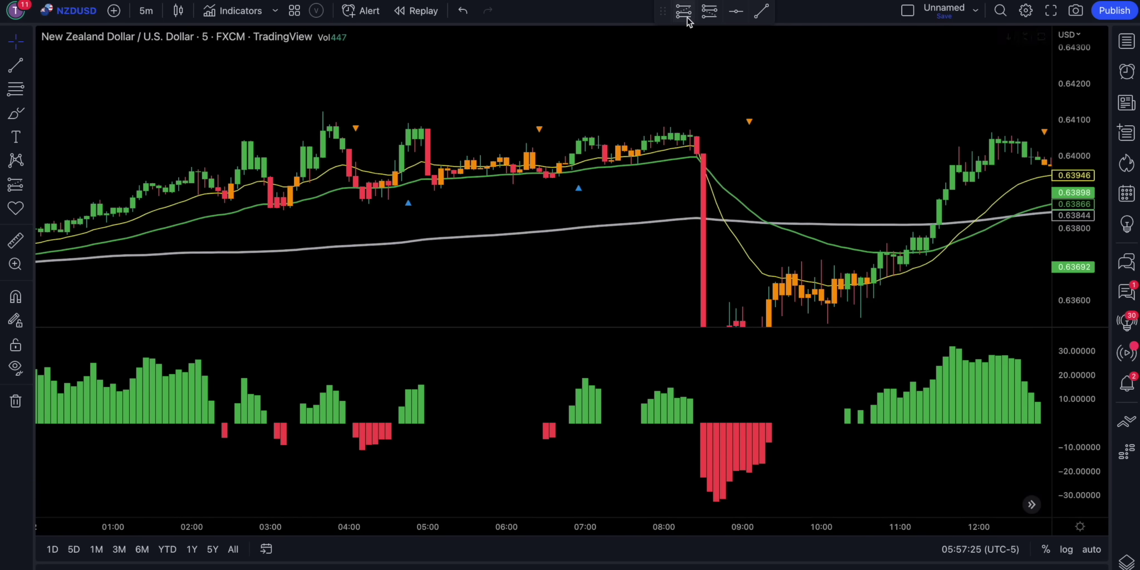
Place a long position on the 02 Dec 04:45 candle with entry 0.64071 and extend it to the large drop near 08:30.
{"action": "left_click", "coordinate": [683, 11]}
{"action": "left_click", "coordinate": [408, 129]}
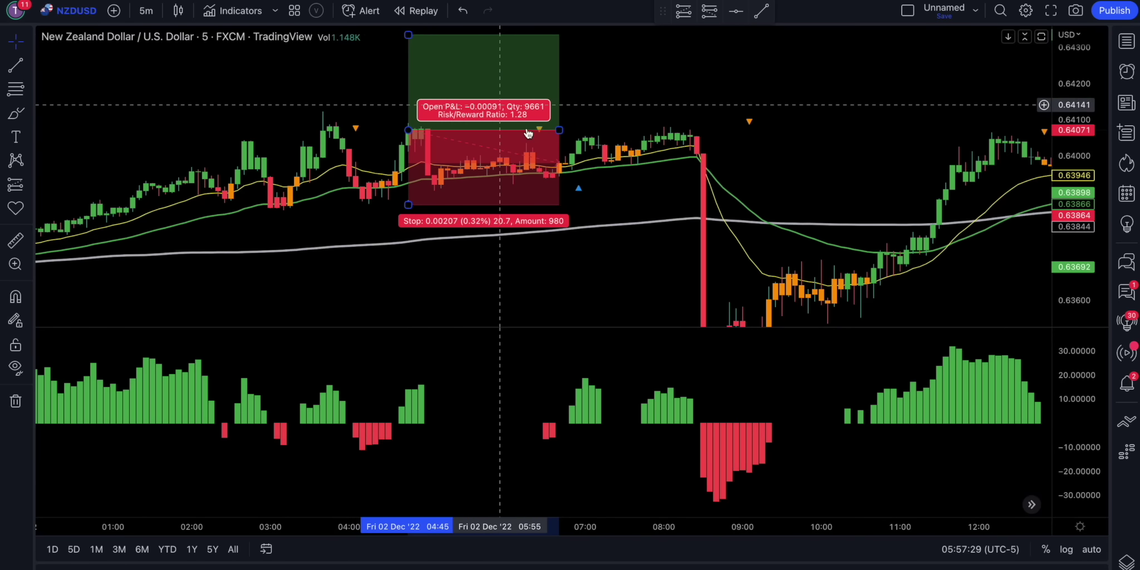
{"action": "left_click_drag", "start_coordinate": [559, 130], "coordinate": [703, 130]}
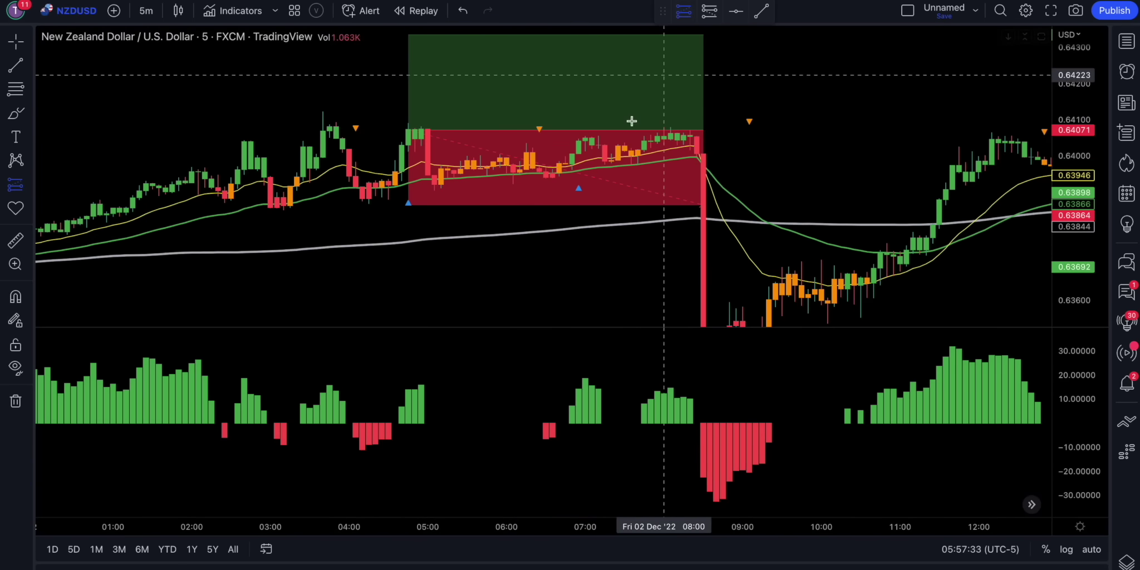
Place a second long position on the 06:55 candle with entry 0.64046 and raise its target to a risk/reward ratio of about 2.12.
{"action": "left_click", "coordinate": [579, 139]}
{"action": "left_click_drag", "start_coordinate": [578, 61], "coordinate": [597, 40]}
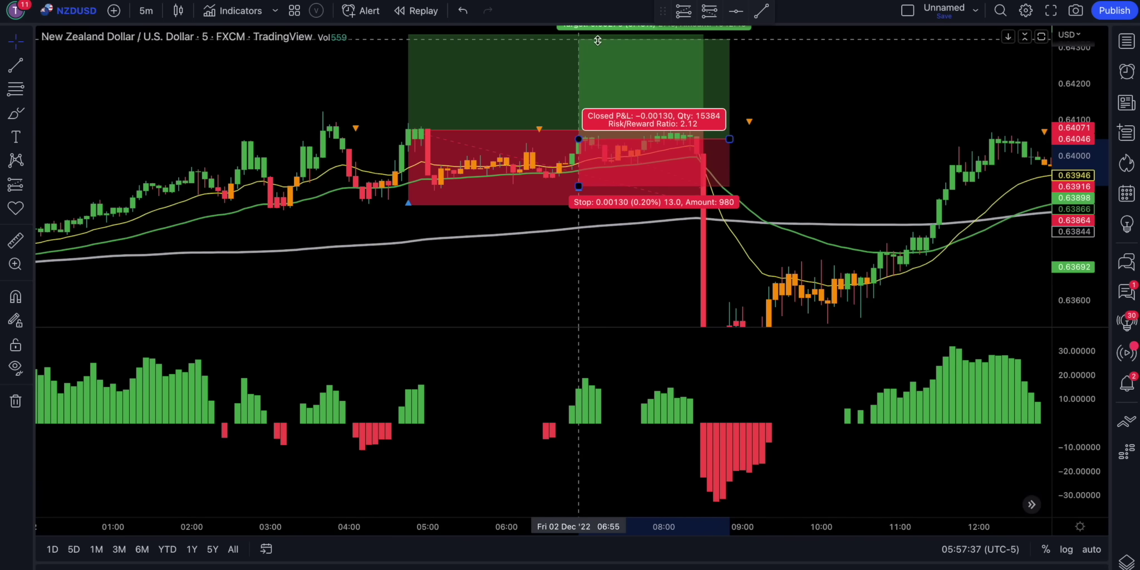
{"action": "left_click", "coordinate": [787, 115]}
Place a long position just after midnight on 05 Dec with entry 0.64355 and target 0.64525, ending at 01:10.
{"action": "scroll", "coordinate": [786, 115], "scroll_direction": "right", "scroll_amount": 20}
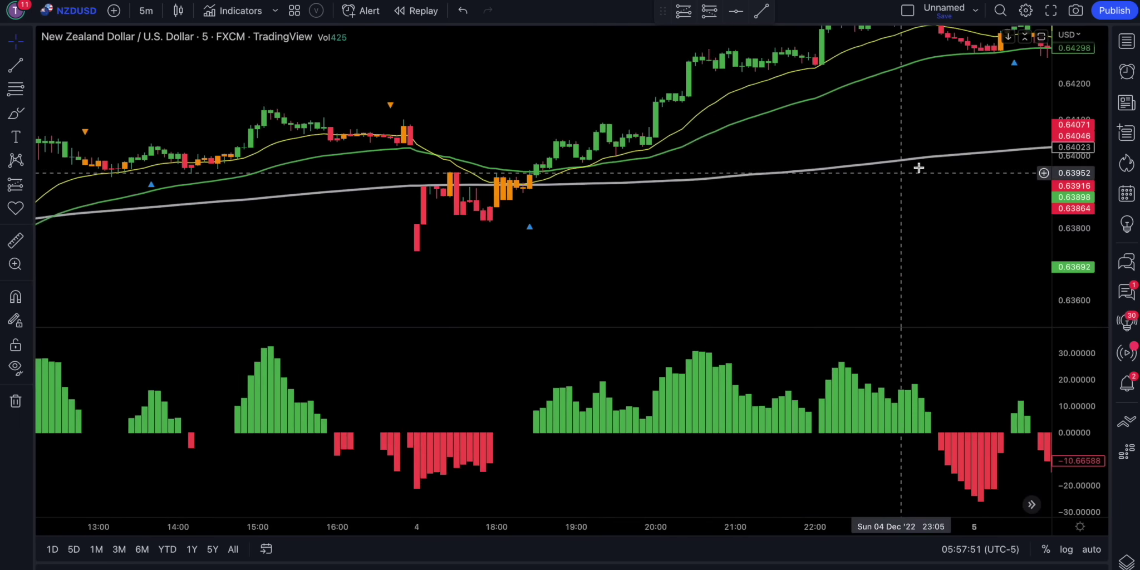
{"action": "left_click", "coordinate": [674, 146]}
{"action": "left_click_drag", "start_coordinate": [675, 102], "coordinate": [679, 85]}
{"action": "left_click_drag", "start_coordinate": [827, 146], "coordinate": [727, 147]}
{"action": "left_click", "coordinate": [727, 228]}
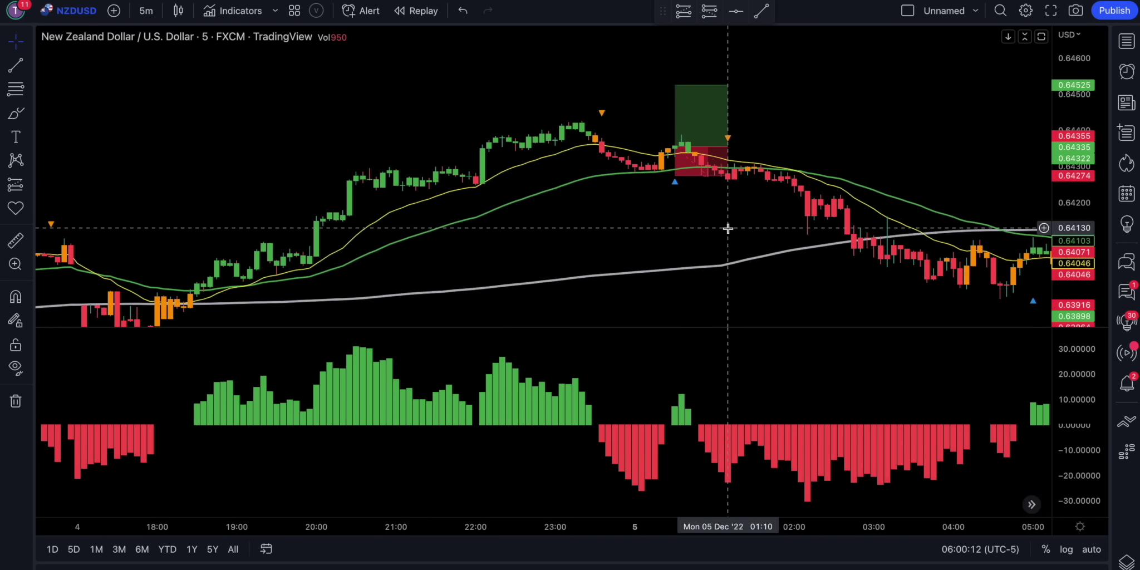
Remove the lower histogram indicator and add the first indicator found by searching for "trendal".
{"action": "left_click", "coordinate": [684, 408]}
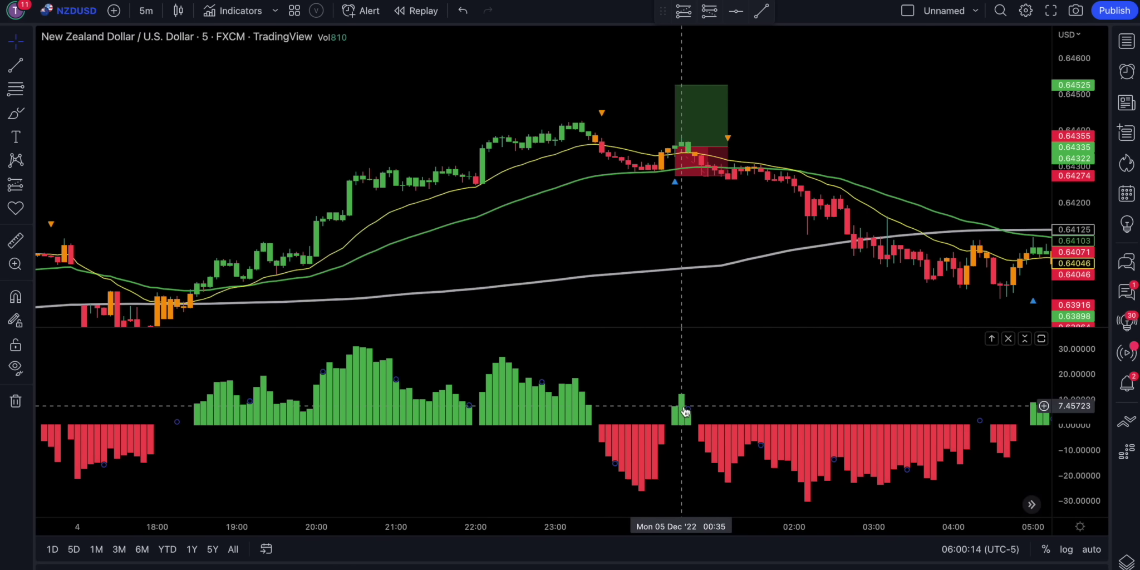
{"action": "key", "text": "Delete"}
{"action": "left_click", "coordinate": [234, 10]}
{"action": "type", "text": "trend"}
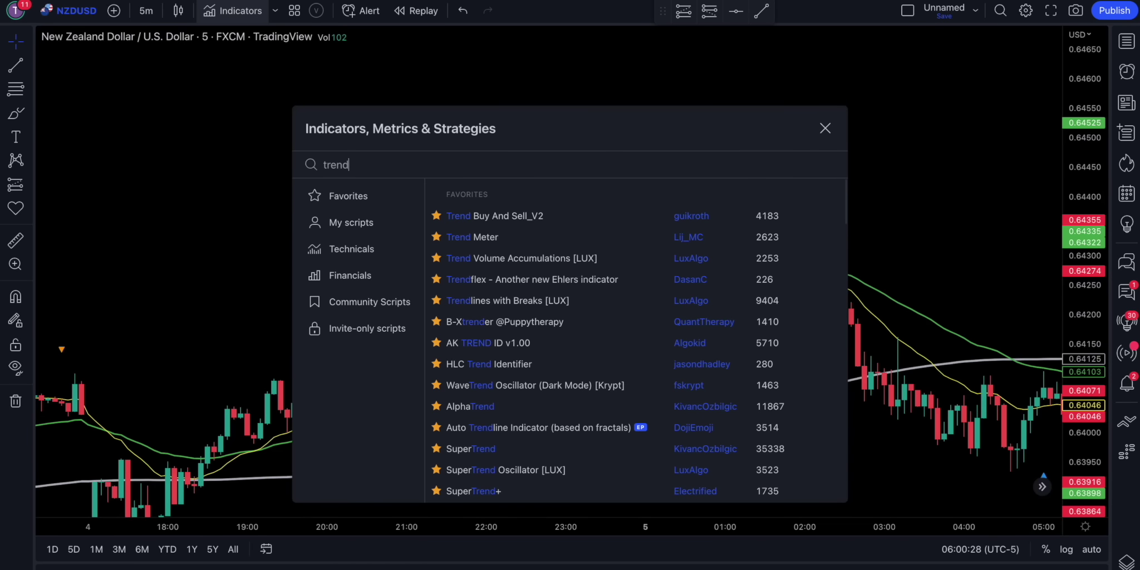
{"action": "type", "text": "al"}
{"action": "left_click", "coordinate": [466, 212]}
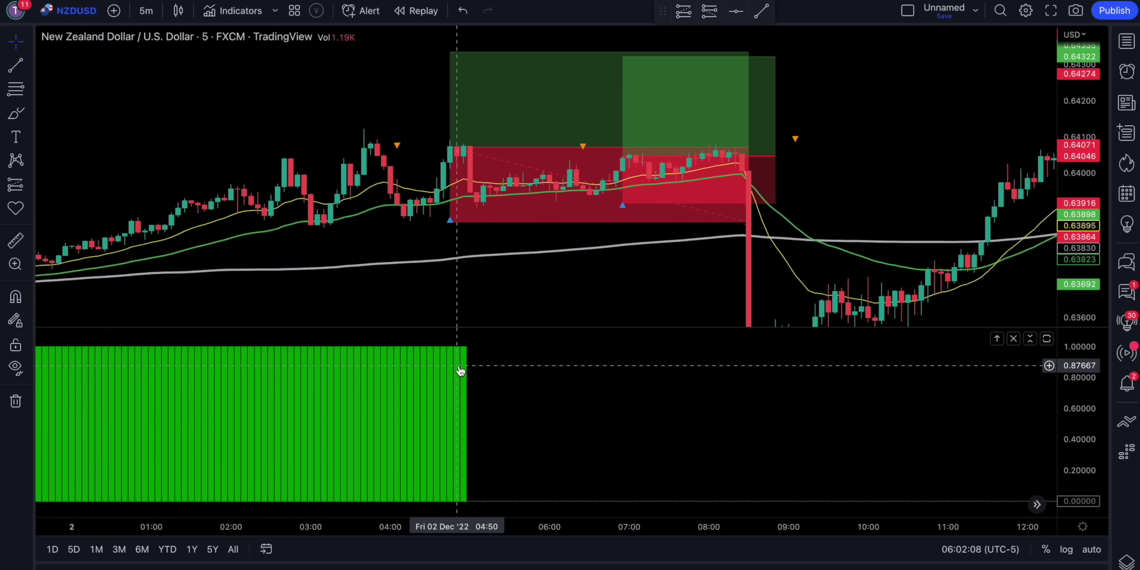
Delete the overlapping 06:55 long position on 02 Dec and the moving average lines from the chart.
{"action": "left_click", "coordinate": [764, 122]}
{"action": "key", "text": "Delete"}
{"action": "scroll", "coordinate": [765, 121], "scroll_direction": "right", "scroll_amount": 20}
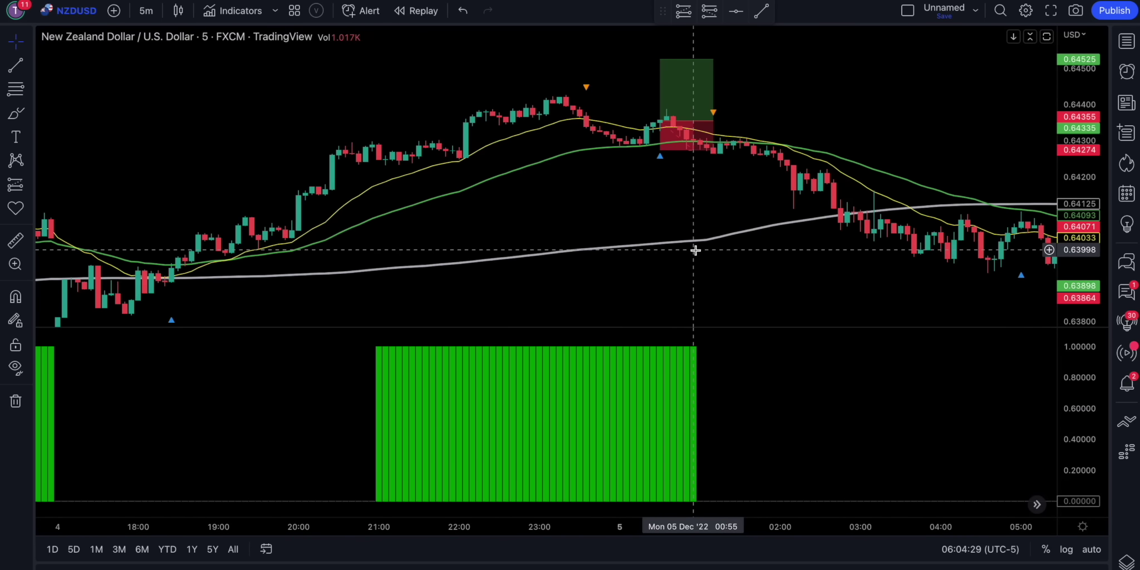
{"action": "key", "text": "Delete"}
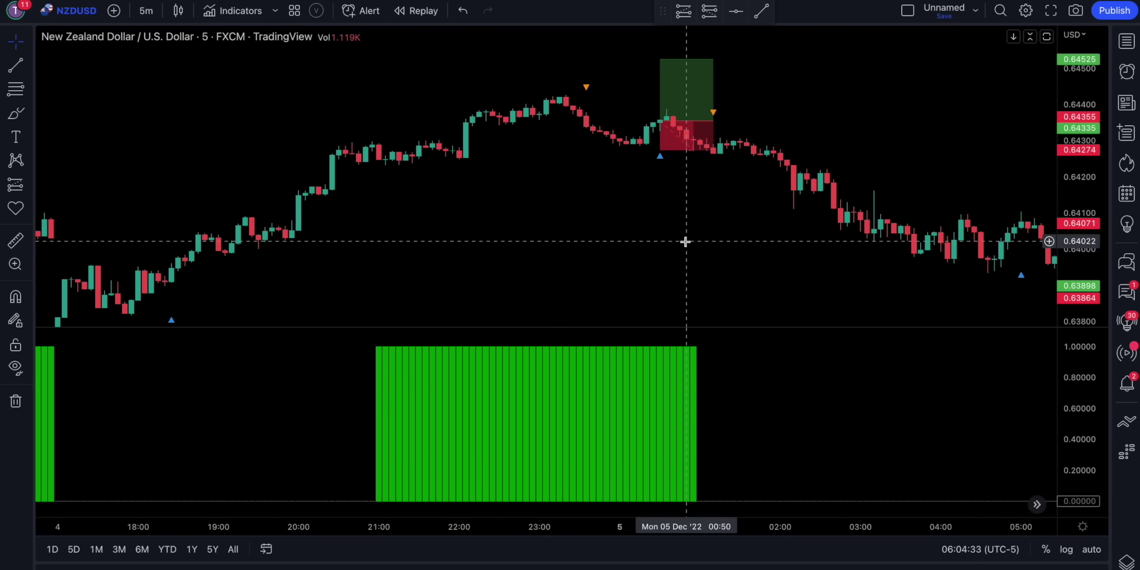
Search the indicators for "ripster" and add Ripster EMA Clouds to the chart.
{"action": "left_click", "coordinate": [241, 11]}
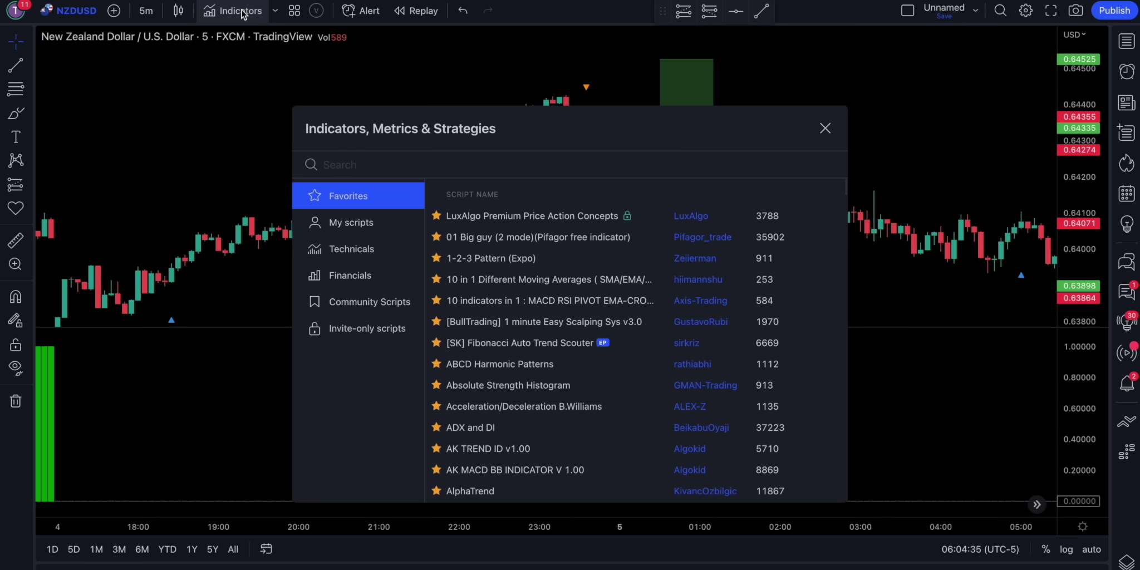
{"action": "type", "text": "ripster"}
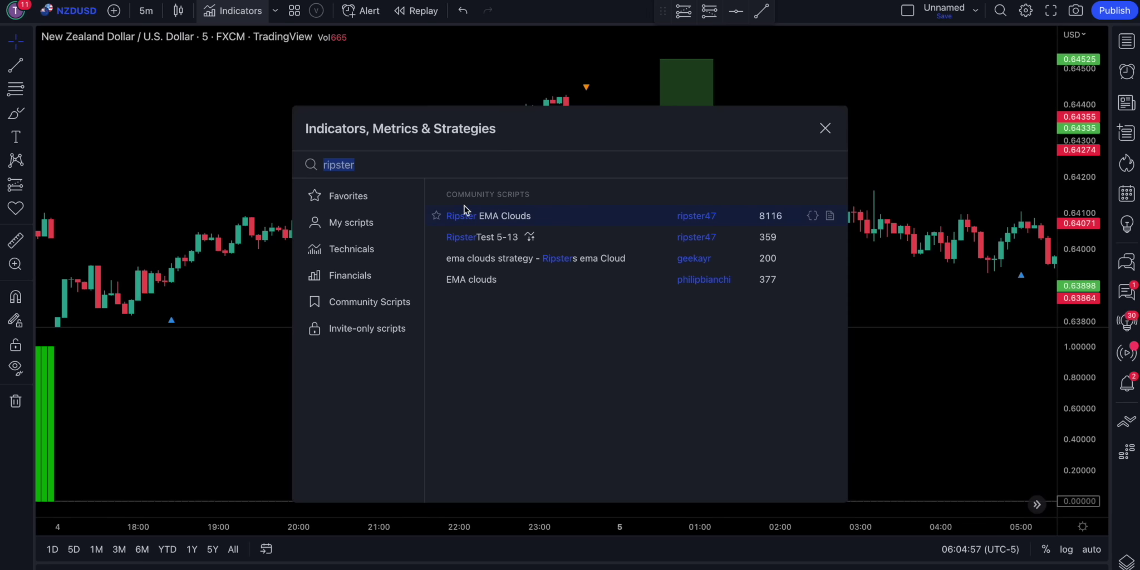
{"action": "left_click", "coordinate": [464, 216]}
{"action": "key", "text": "Escape"}
Hide MA Cloud1, MA Cloud2 and MA Cloud3 in the Ripster EMA Clouds style settings.
{"action": "double_click", "coordinate": [836, 161]}
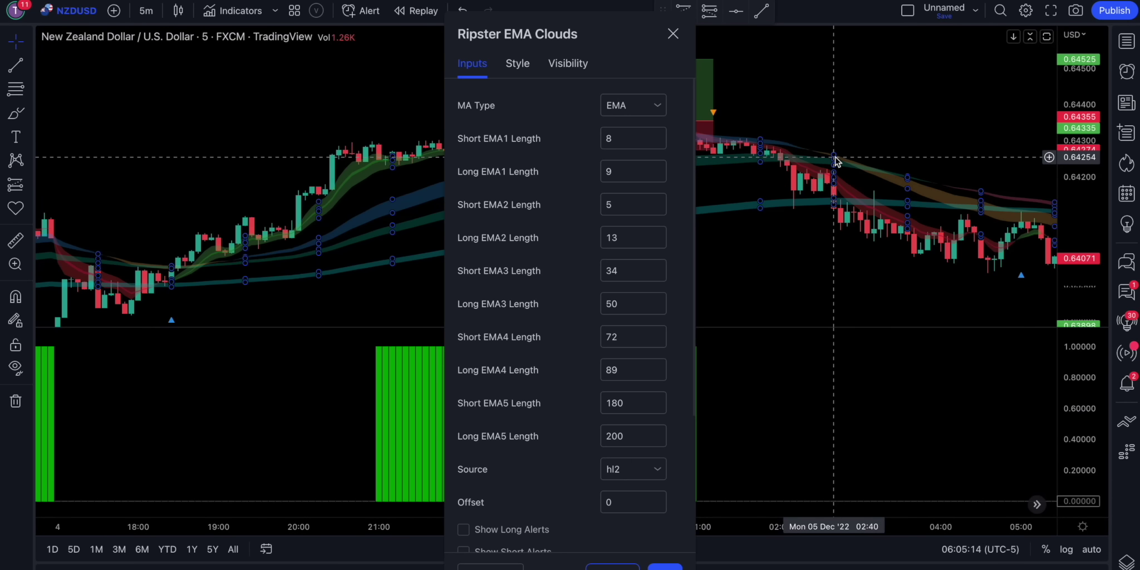
{"action": "left_click", "coordinate": [526, 65]}
{"action": "scroll", "coordinate": [561, 135], "scroll_direction": "down", "scroll_amount": 5}
{"action": "scroll", "coordinate": [564, 135], "scroll_direction": "down", "scroll_amount": 7}
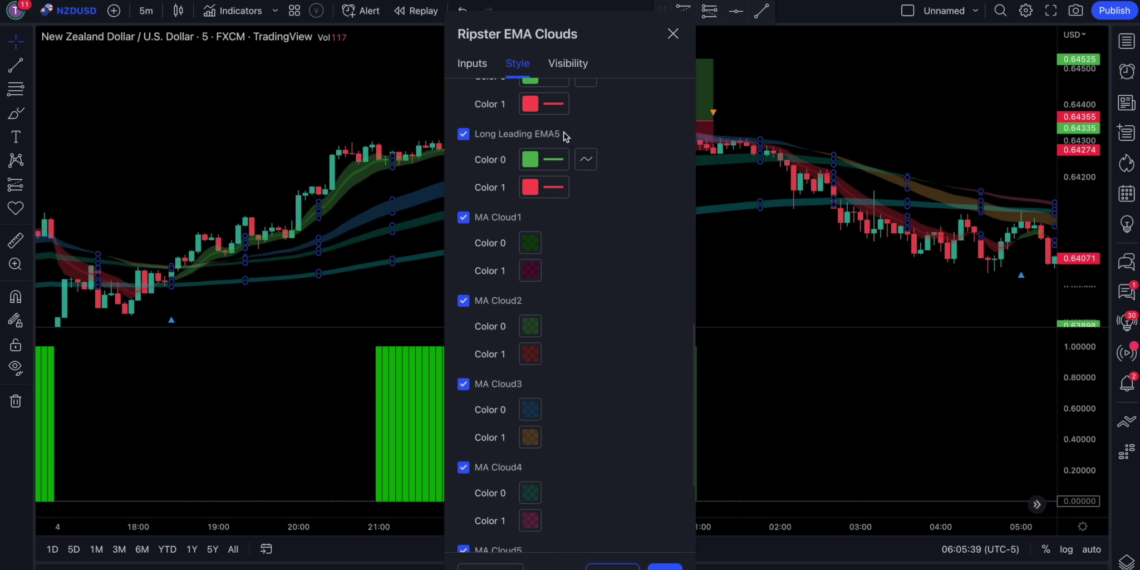
{"action": "left_click", "coordinate": [464, 301]}
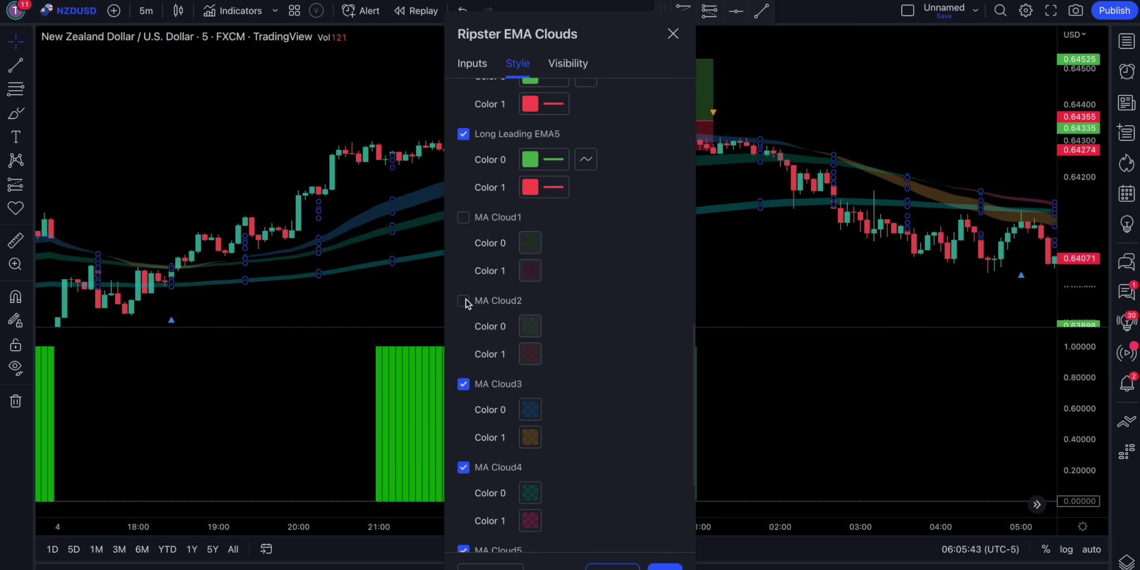
{"action": "left_click", "coordinate": [464, 385]}
{"action": "left_click", "coordinate": [665, 566]}
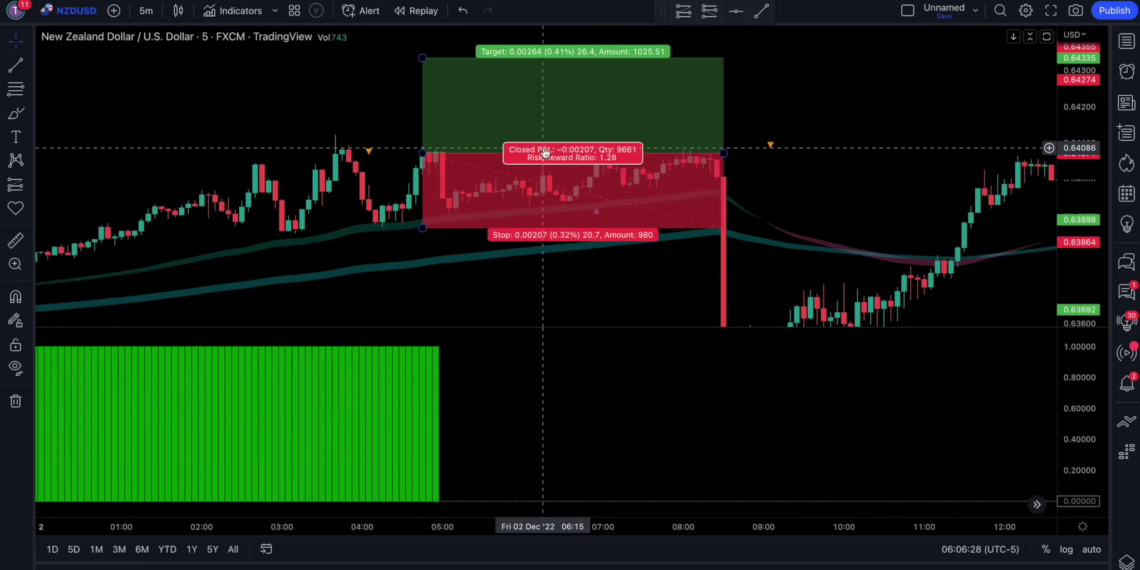
{"action": "scroll", "coordinate": [544, 153], "scroll_direction": "right", "scroll_amount": 15}
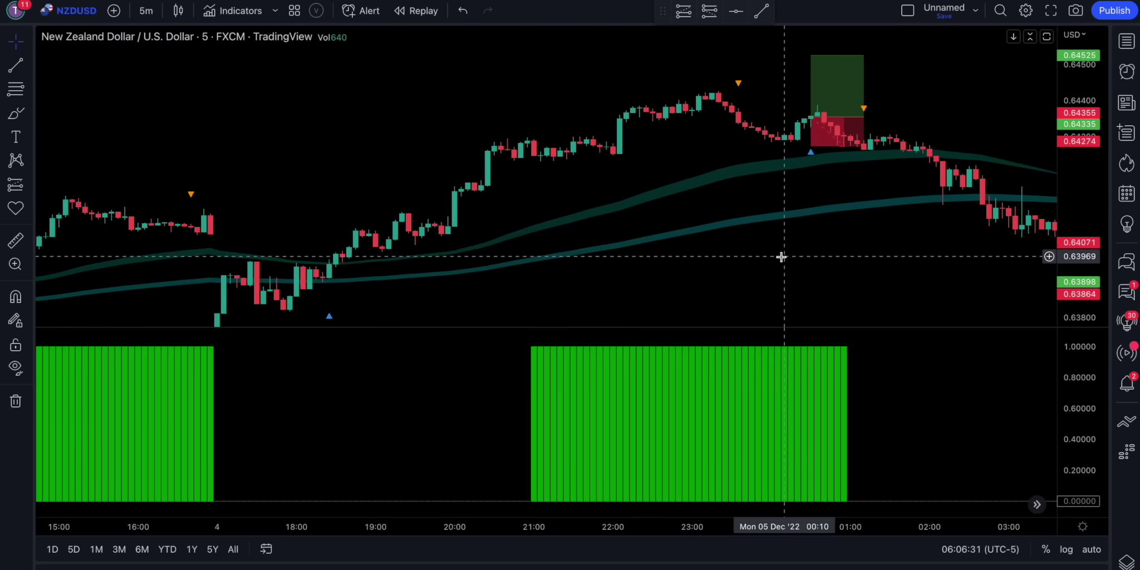
{"action": "left_click_drag", "start_coordinate": [852, 247], "coordinate": [674, 246]}
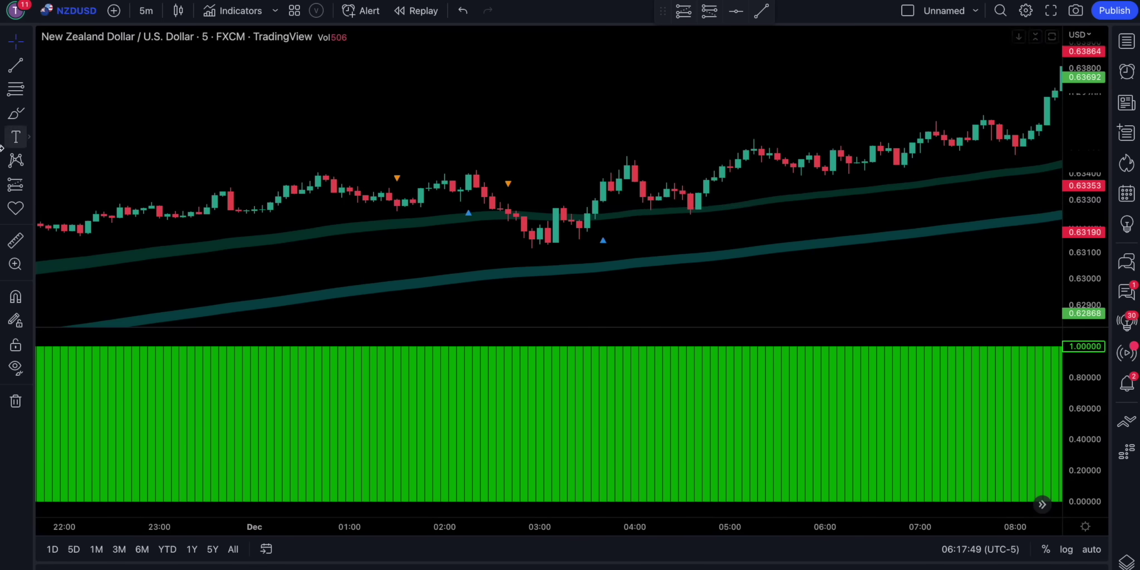
Place a red X mark below the price on 01 Dec, just after 04:00.
{"action": "left_click", "coordinate": [29, 213]}
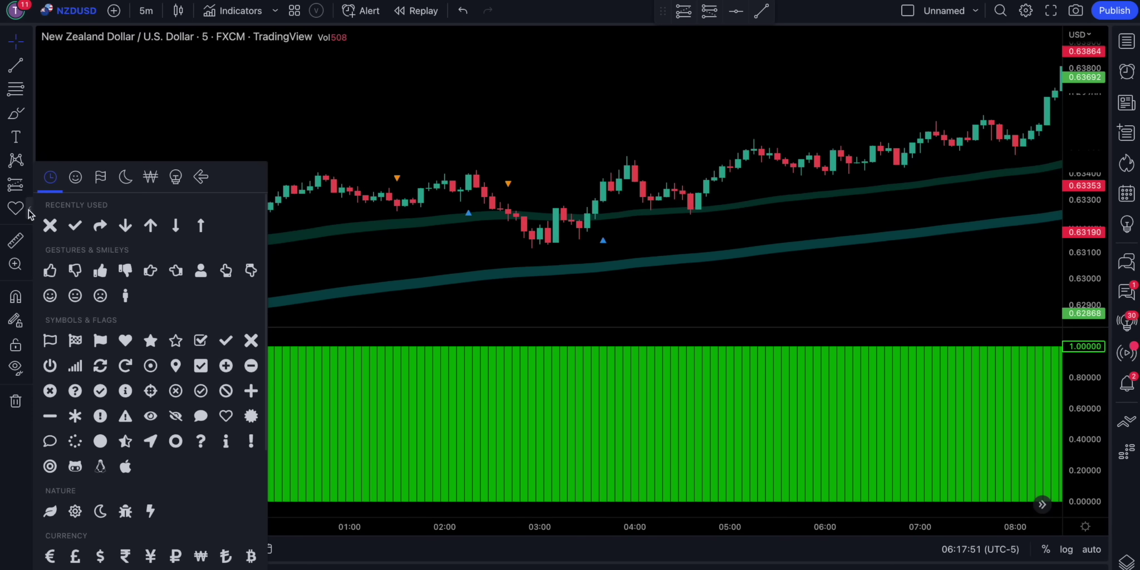
{"action": "left_click", "coordinate": [50, 225]}
{"action": "left_click", "coordinate": [646, 230]}
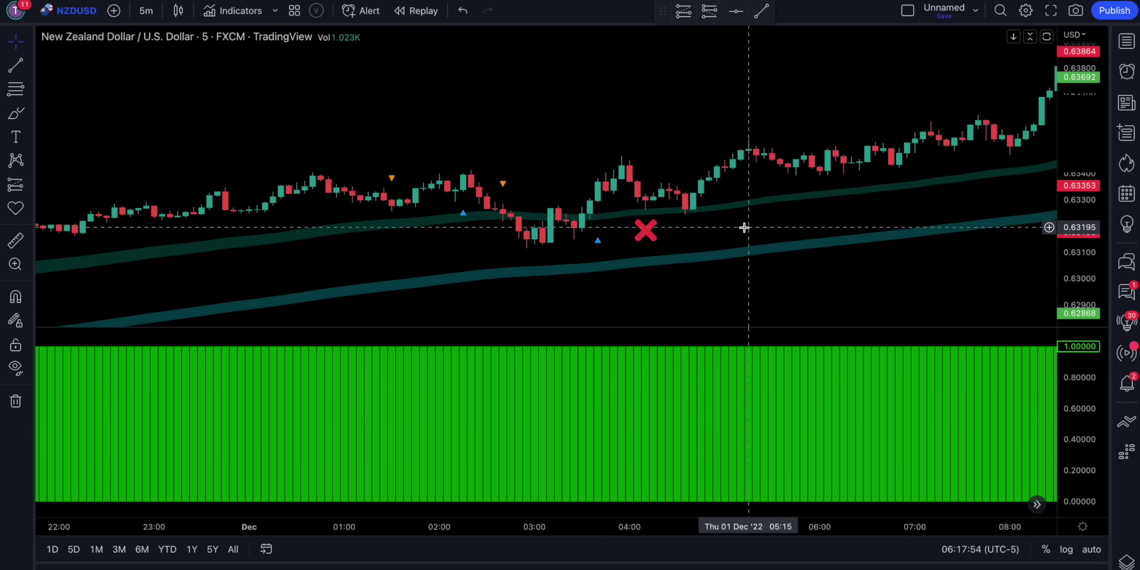
Place two green check marks above the price on 01 Dec, one near 03:00 and one near 04:40.
{"action": "left_click", "coordinate": [30, 208]}
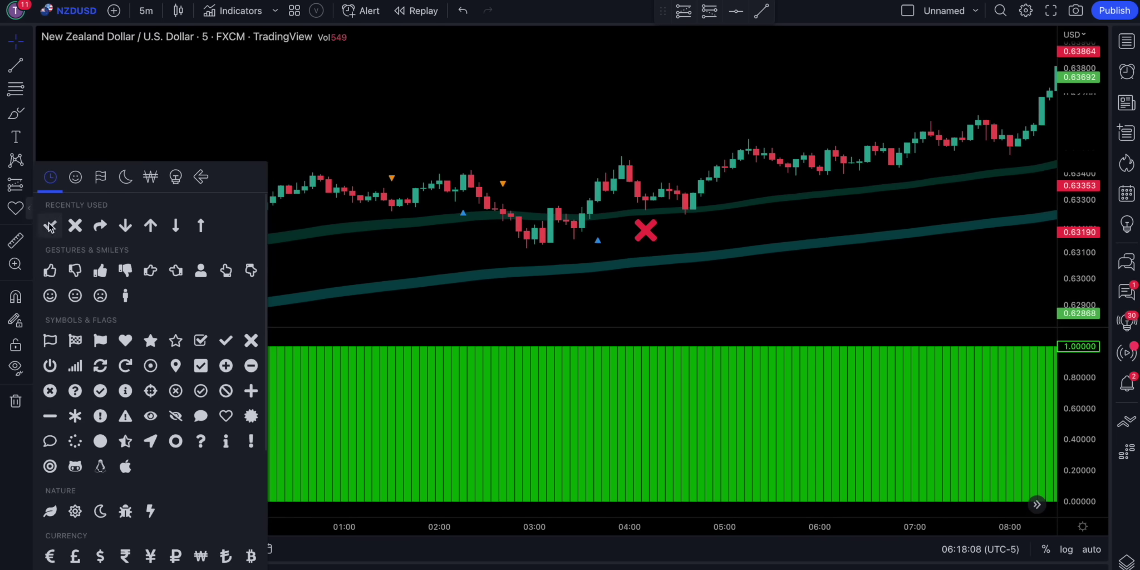
{"action": "left_click", "coordinate": [50, 225]}
{"action": "left_click", "coordinate": [535, 183]}
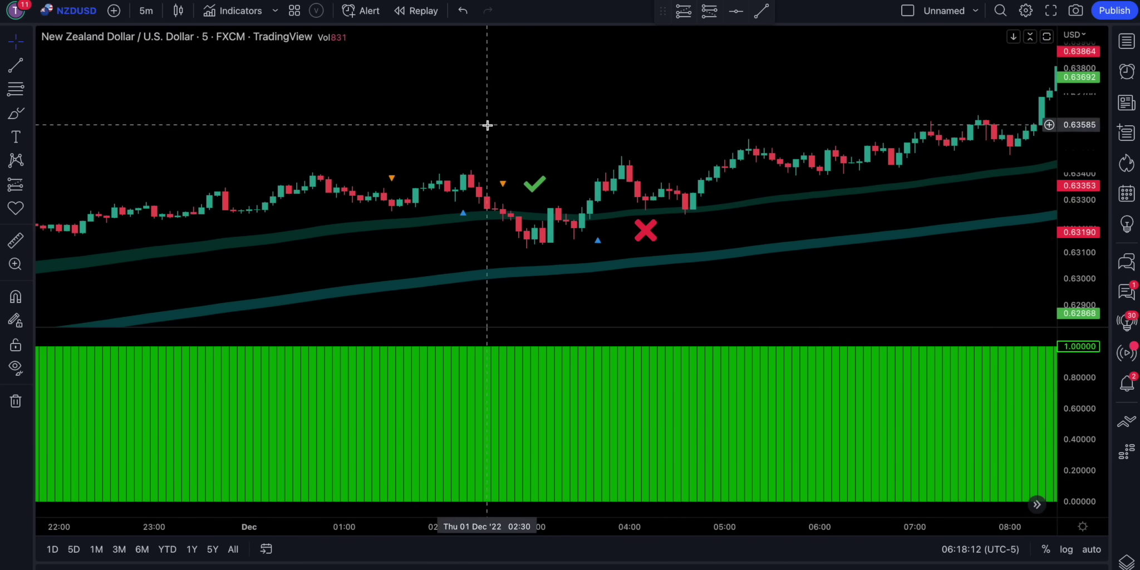
{"action": "left_click", "coordinate": [30, 207]}
{"action": "left_click", "coordinate": [50, 225]}
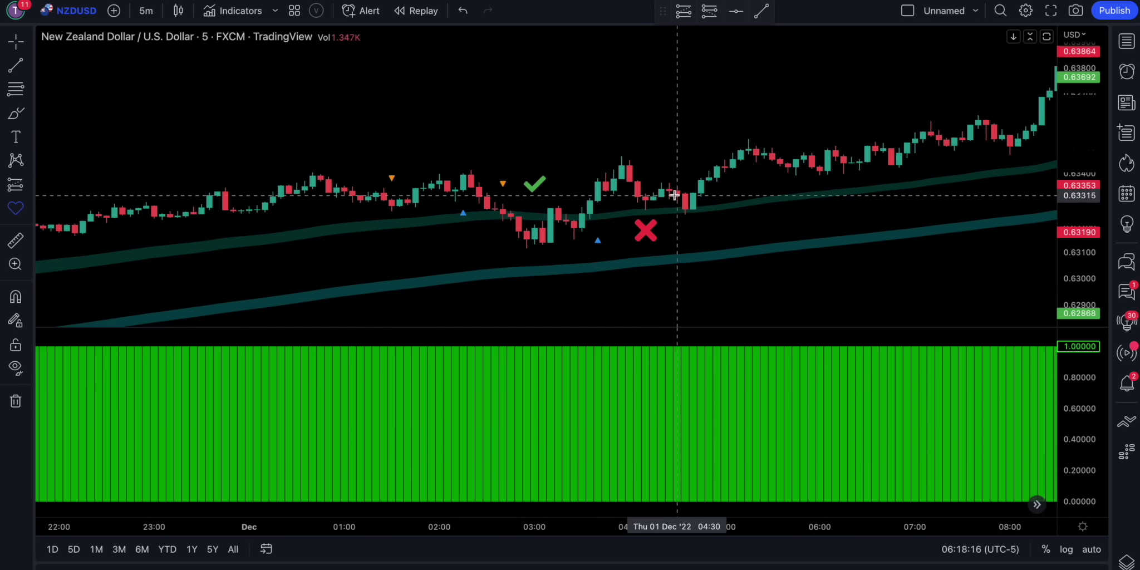
{"action": "left_click", "coordinate": [693, 161]}
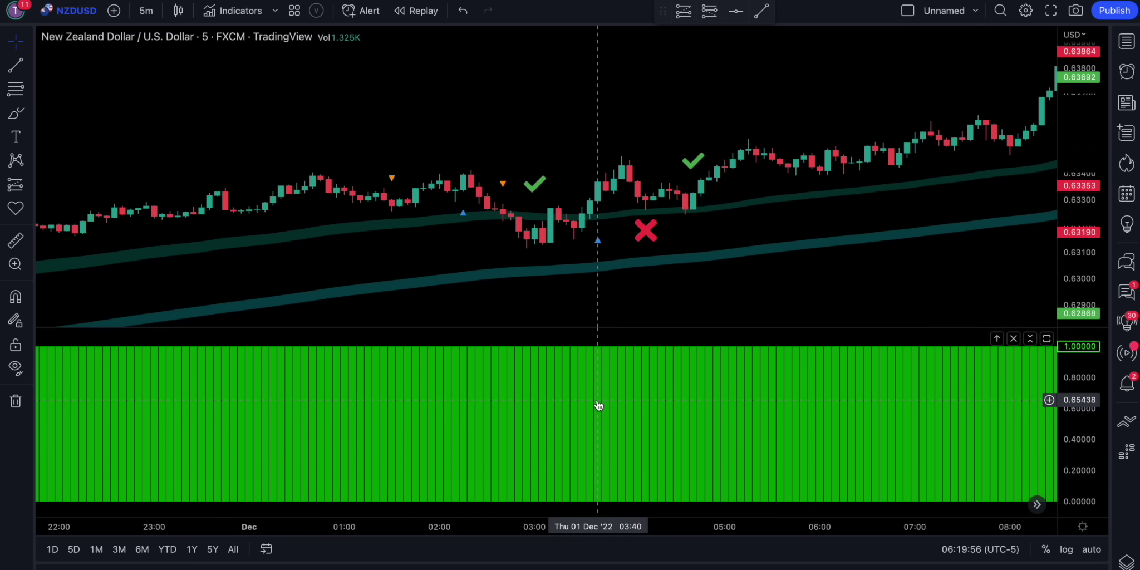
Place a long position on the 01 Dec 03:40 candle with entry 0.63366, stop 0.63091 and risk/reward ratio 2, extended to 08:35.
{"action": "left_click", "coordinate": [683, 10]}
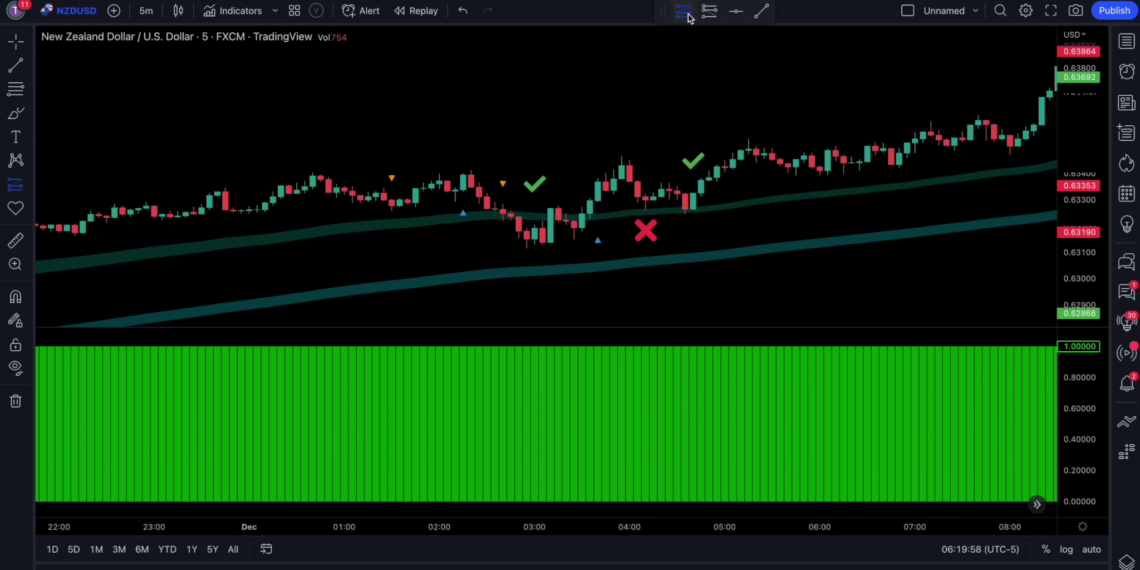
{"action": "left_click", "coordinate": [597, 182]}
{"action": "left_click_drag", "start_coordinate": [600, 220], "coordinate": [597, 255]}
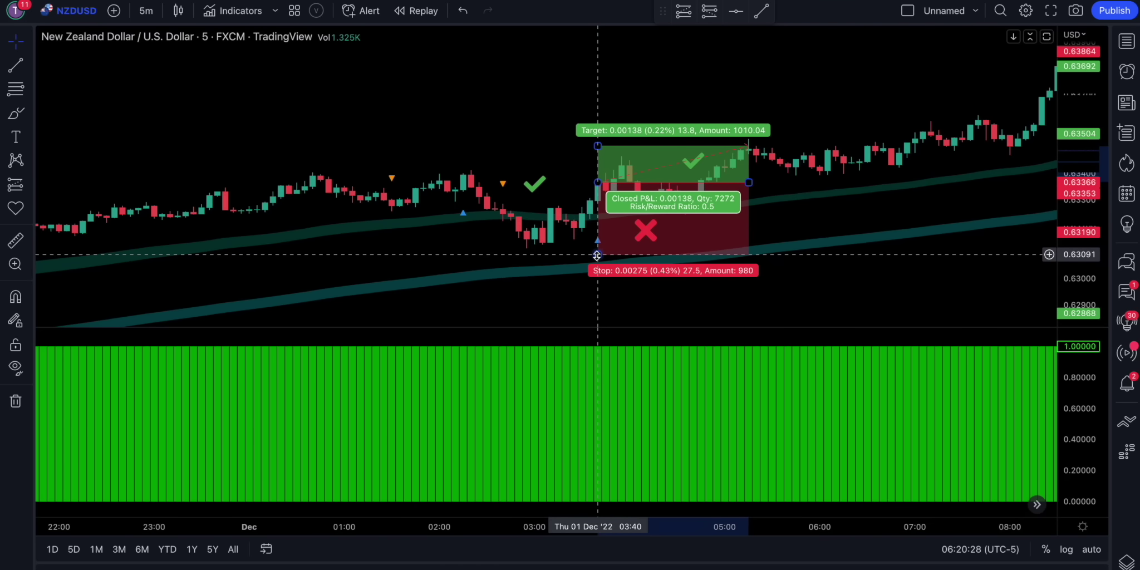
{"action": "left_click_drag", "start_coordinate": [597, 145], "coordinate": [608, 42]}
{"action": "left_click_drag", "start_coordinate": [748, 182], "coordinate": [956, 184]}
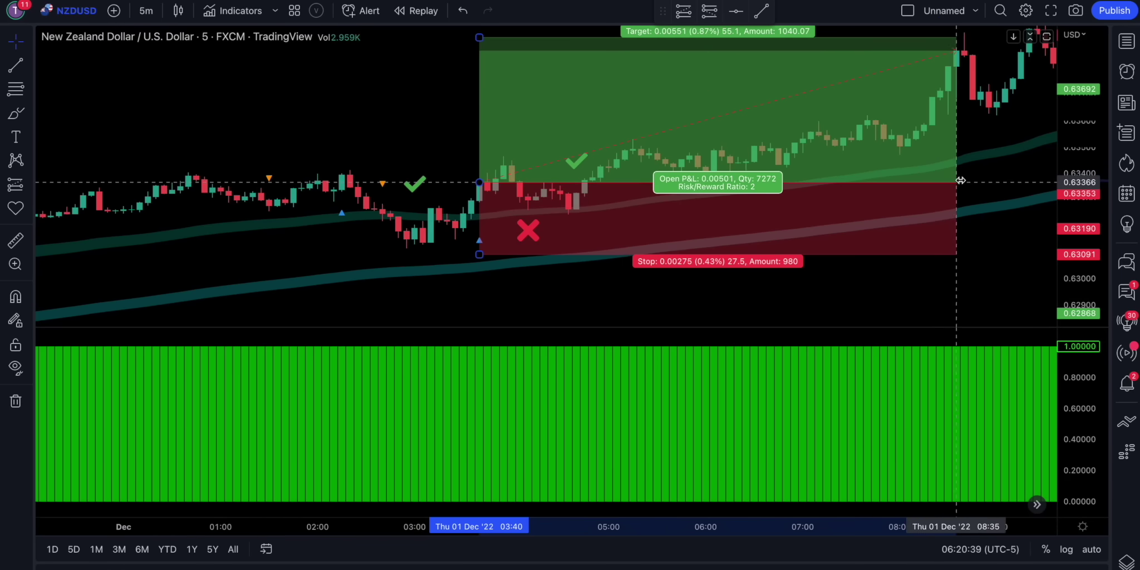
Lower the long position's target to about 0.63650 and draw a horizontal line at its entry level.
{"action": "left_click_drag", "start_coordinate": [487, 48], "coordinate": [500, 112]}
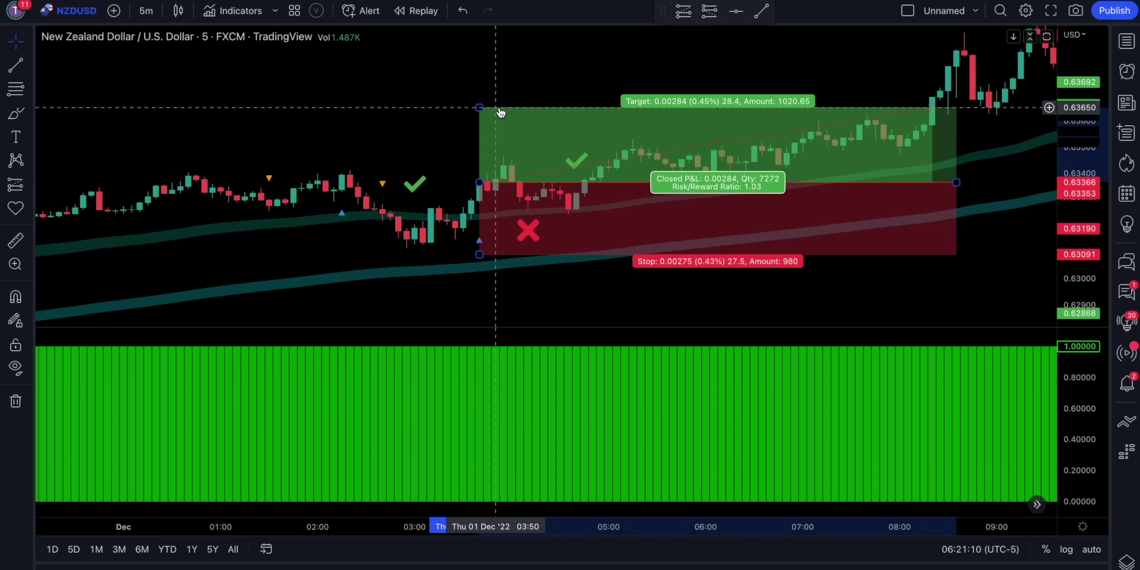
{"action": "scroll", "coordinate": [499, 113], "scroll_direction": "right", "scroll_amount": 5}
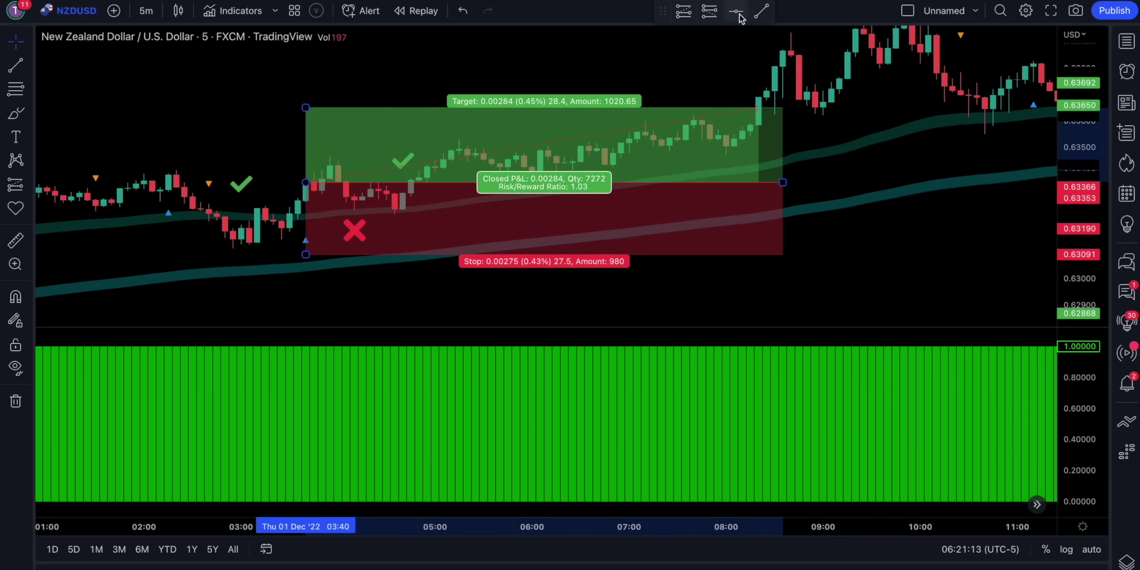
{"action": "left_click", "coordinate": [804, 183]}
{"action": "scroll", "coordinate": [825, 223], "scroll_direction": "down", "scroll_amount": 2}
{"action": "left_click", "coordinate": [623, 234]}
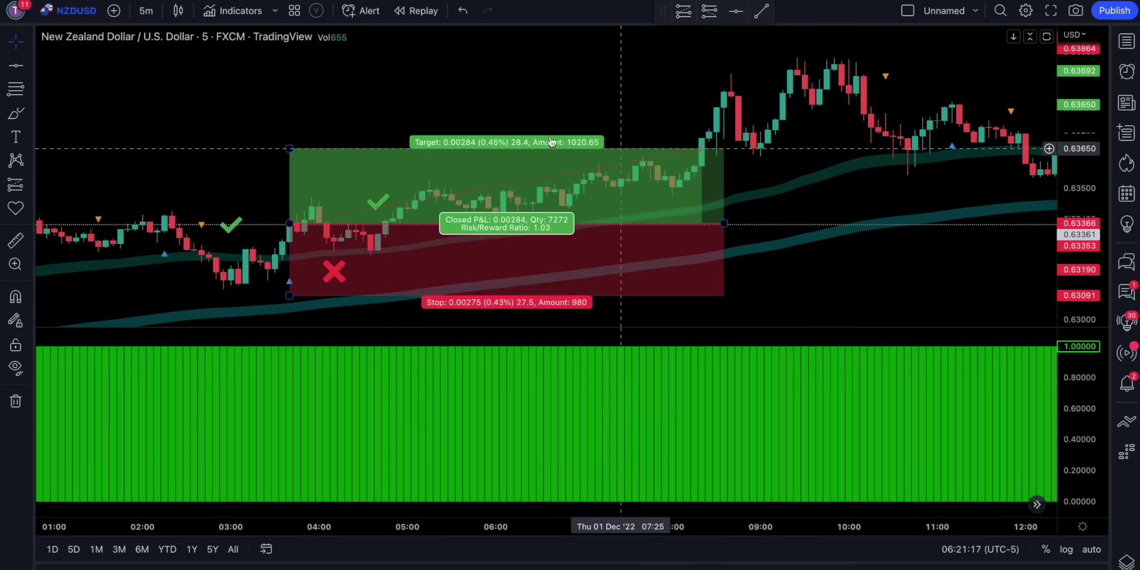
Raise the long position's target to 0.63919 for a risk/reward ratio of about 2 and extend it to about 08:40.
{"action": "left_click_drag", "start_coordinate": [299, 122], "coordinate": [299, 78]}
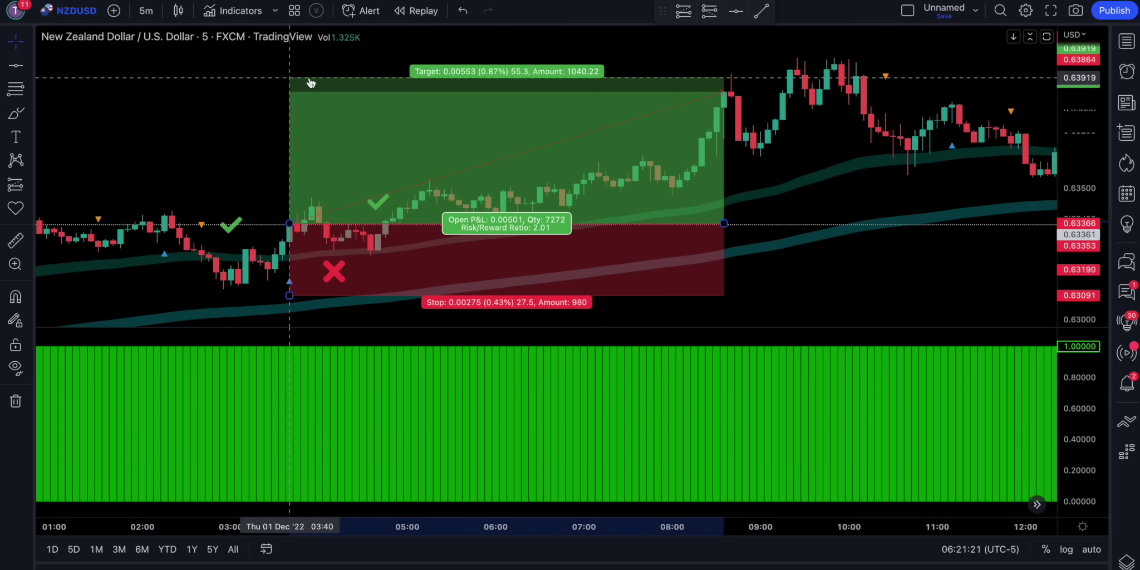
{"action": "left_click_drag", "start_coordinate": [724, 223], "coordinate": [732, 222]}
{"action": "left_click", "coordinate": [819, 204]}
Place a red X mark below the price on 01 Dec, near 10:40.
{"action": "scroll", "coordinate": [819, 204], "scroll_direction": "right", "scroll_amount": 2}
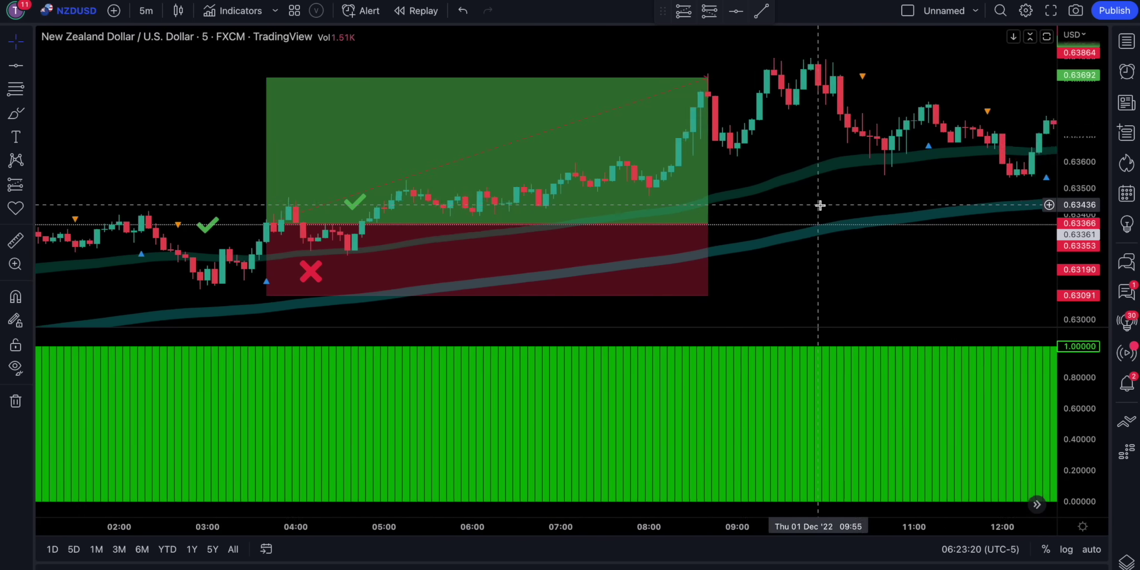
{"action": "scroll", "coordinate": [842, 229], "scroll_direction": "down", "scroll_amount": 3}
{"action": "scroll", "coordinate": [829, 229], "scroll_direction": "right", "scroll_amount": 3}
{"action": "scroll", "coordinate": [681, 222], "scroll_direction": "up", "scroll_amount": 3}
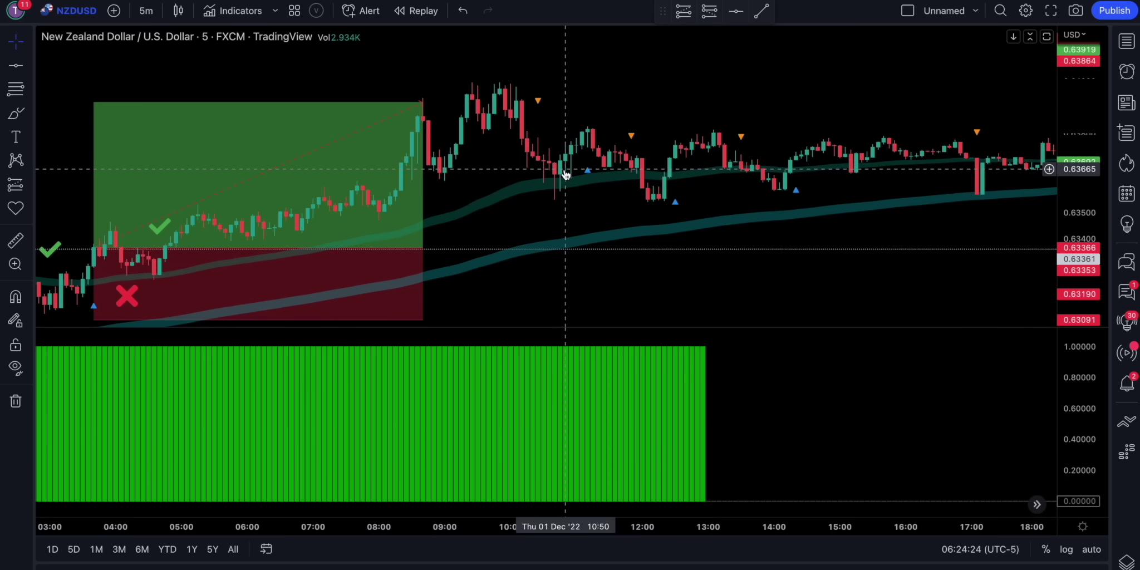
{"action": "left_click", "coordinate": [31, 206]}
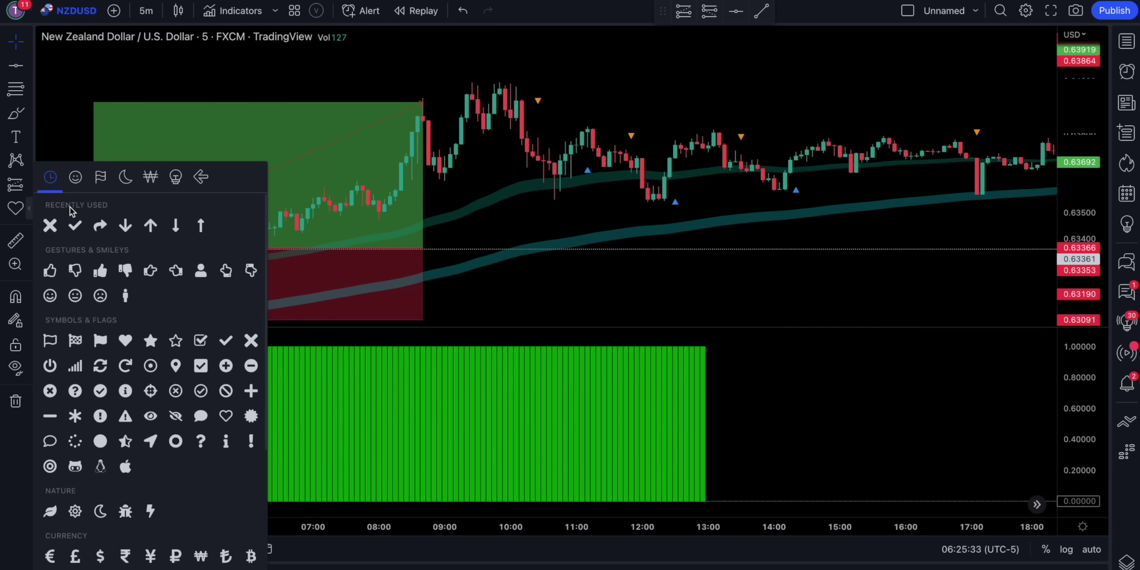
{"action": "left_click", "coordinate": [51, 225]}
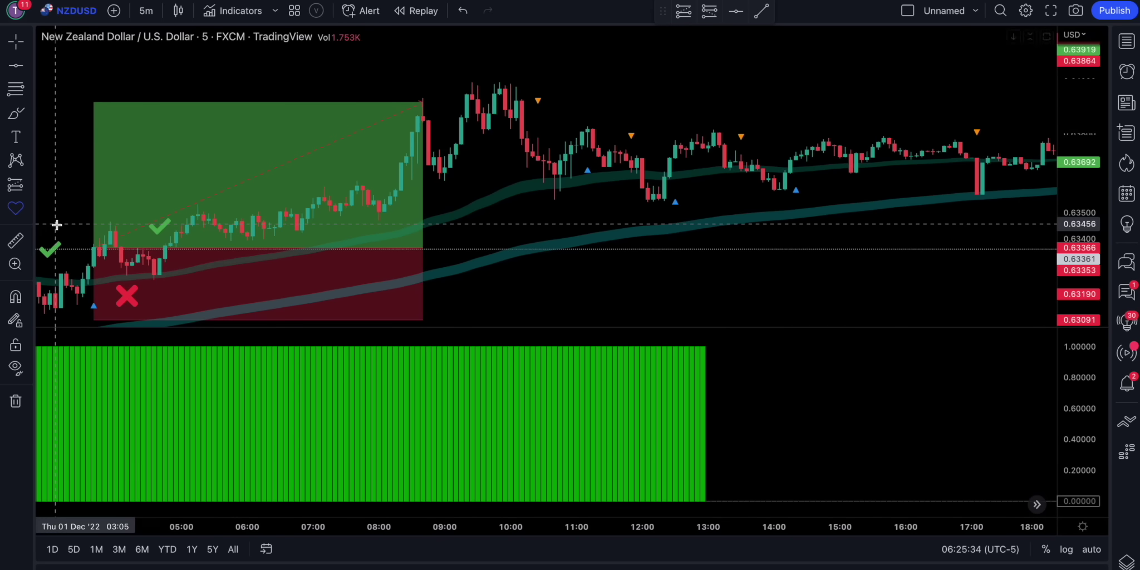
{"action": "left_click", "coordinate": [555, 217]}
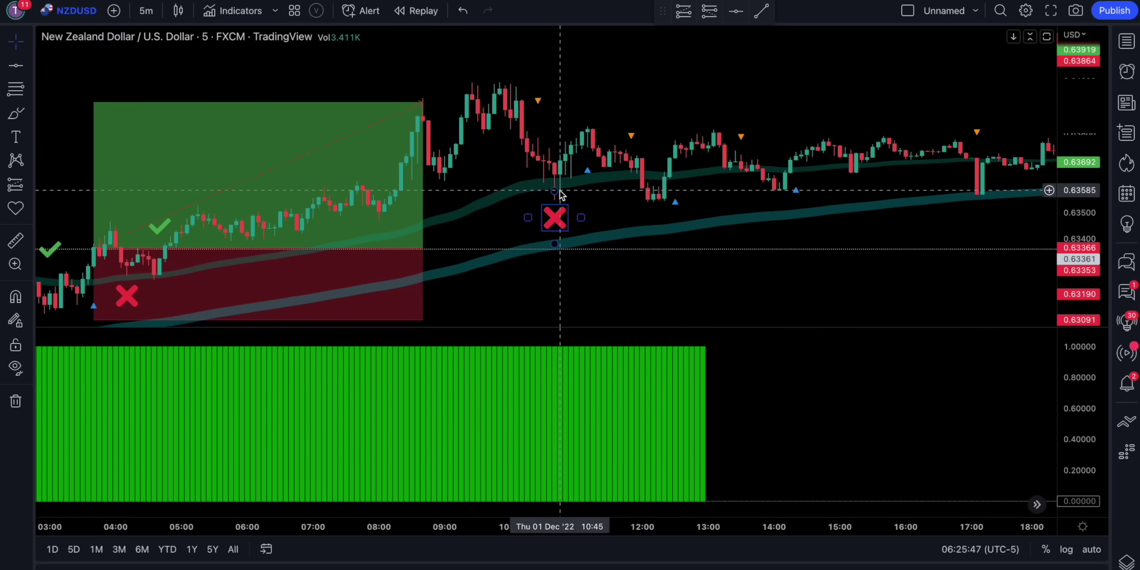
Place a long position on the 01 Dec 12:30 candle with entry 0.63751, stop 0.63509 and risk/reward ratio 1.27, extended to 02 Dec 02:45.
{"action": "left_click", "coordinate": [665, 203]}
{"action": "left_click", "coordinate": [684, 11]}
{"action": "left_click", "coordinate": [675, 146]}
{"action": "left_click_drag", "start_coordinate": [685, 101], "coordinate": [681, 68]}
{"action": "scroll", "coordinate": [687, 133], "scroll_direction": "right", "scroll_amount": 5}
{"action": "left_click_drag", "start_coordinate": [663, 147], "coordinate": [1018, 167]}
{"action": "scroll", "coordinate": [951, 219], "scroll_direction": "right", "scroll_amount": 5}
{"action": "scroll", "coordinate": [952, 219], "scroll_direction": "down", "scroll_amount": 4}
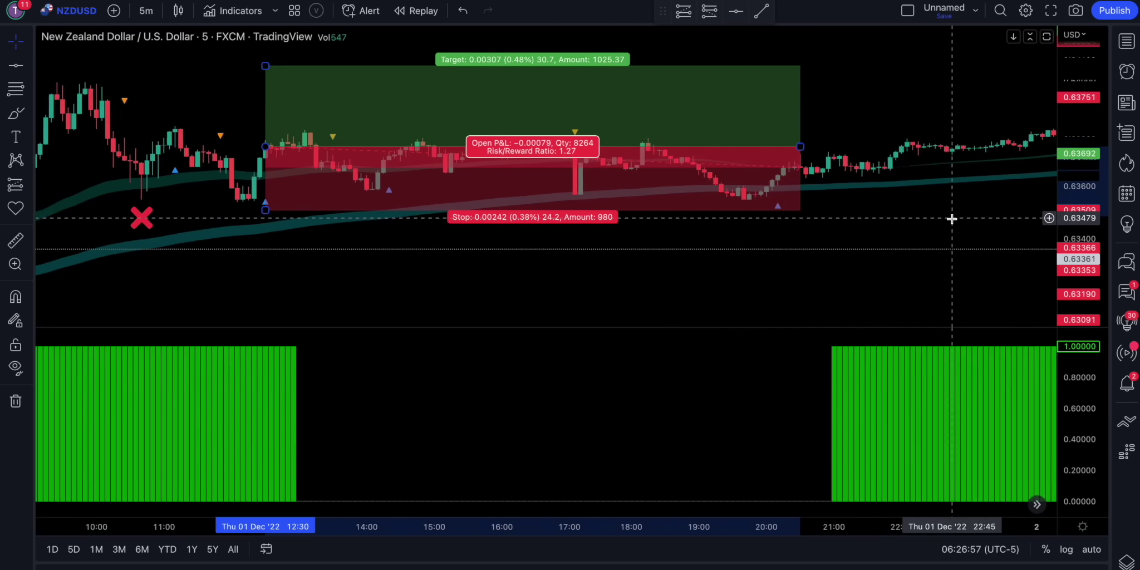
{"action": "left_click_drag", "start_coordinate": [678, 205], "coordinate": [983, 207]}
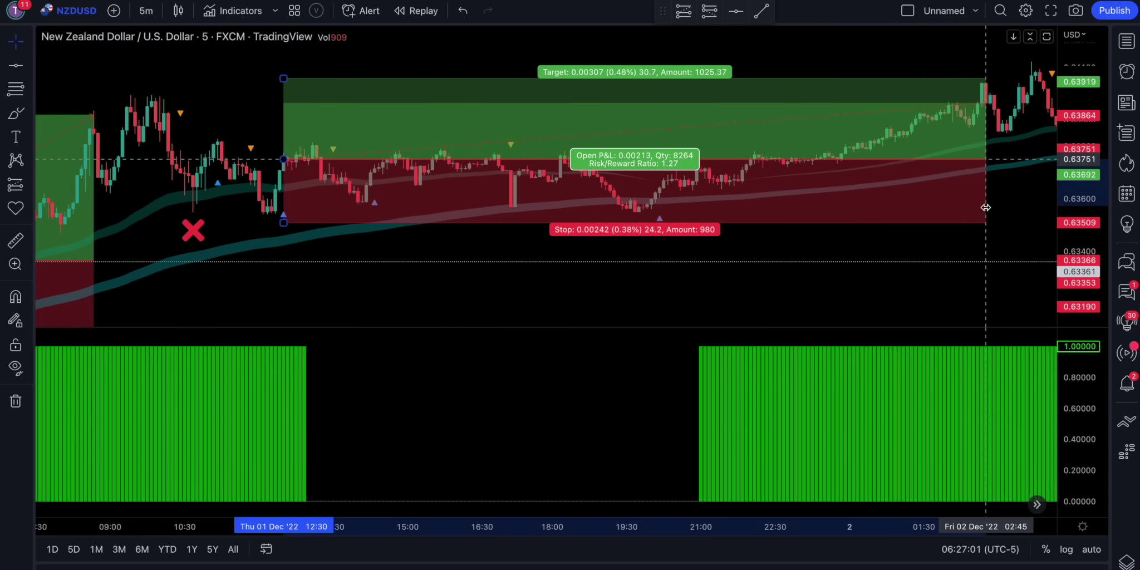
Lower the 12:30 long position's target to a risk/reward ratio of 1.05 and draw a horizontal line near its entry at 0.63748.
{"action": "left_click_drag", "start_coordinate": [283, 78], "coordinate": [284, 91]}
{"action": "scroll", "coordinate": [436, 150], "scroll_direction": "right", "scroll_amount": 2}
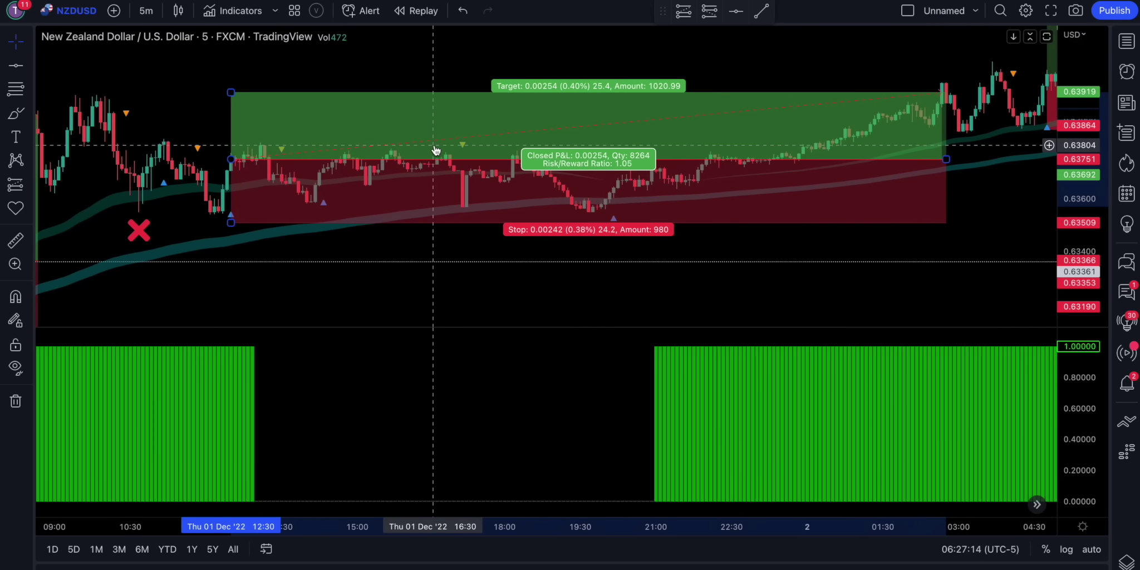
{"action": "scroll", "coordinate": [435, 150], "scroll_direction": "right", "scroll_amount": 5}
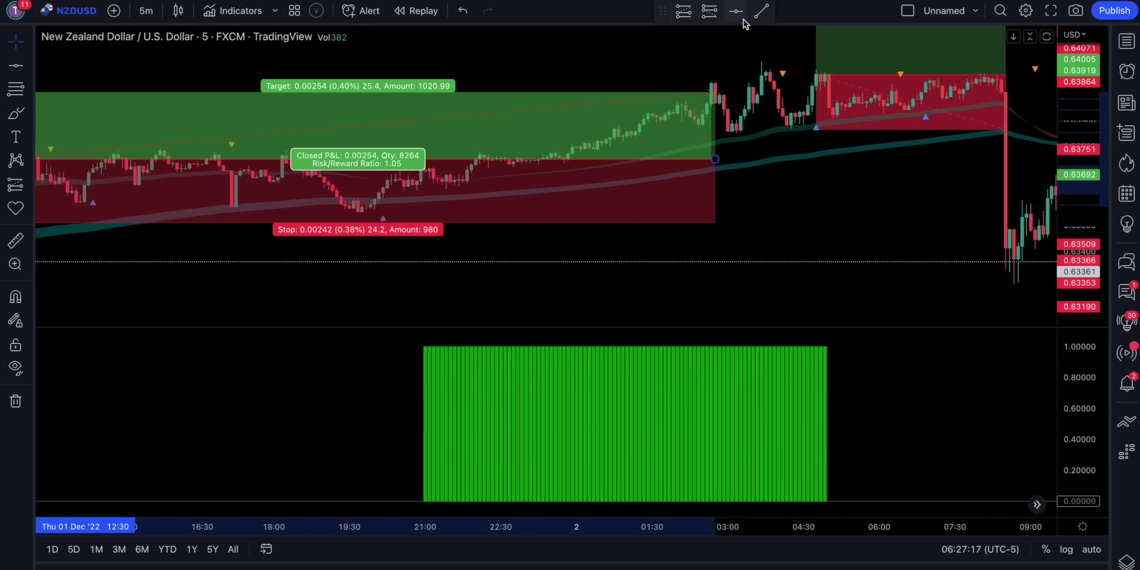
{"action": "left_click", "coordinate": [735, 10]}
{"action": "left_click", "coordinate": [732, 161]}
{"action": "scroll", "coordinate": [734, 167], "scroll_direction": "down", "scroll_amount": 3}
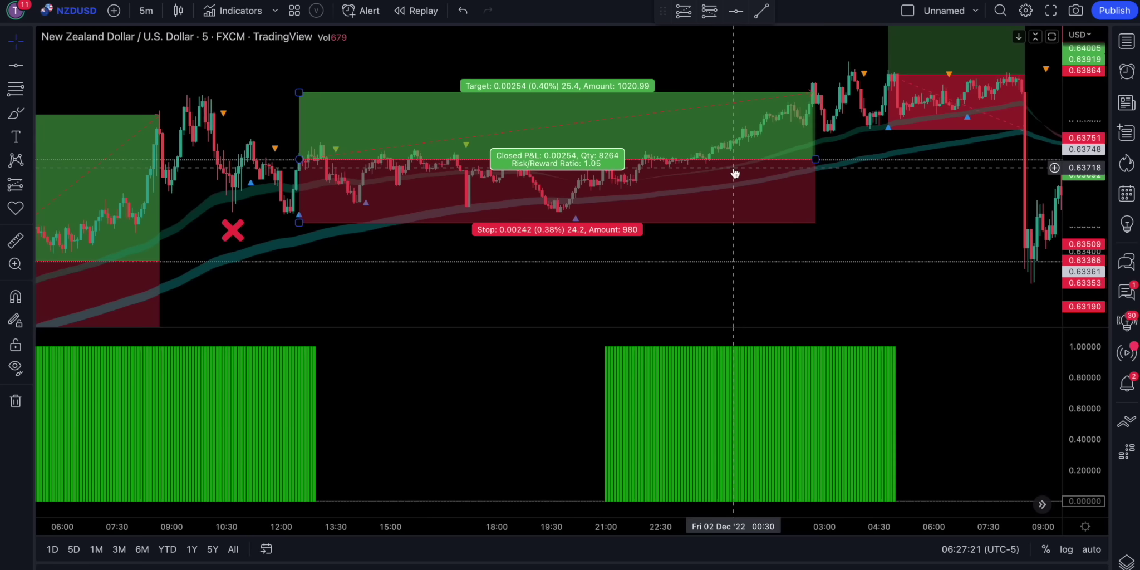
Raise the long position's target to a risk/reward ratio of 1.67 and extend the position to 02 Dec 08:30.
{"action": "left_click_drag", "start_coordinate": [300, 92], "coordinate": [311, 53]}
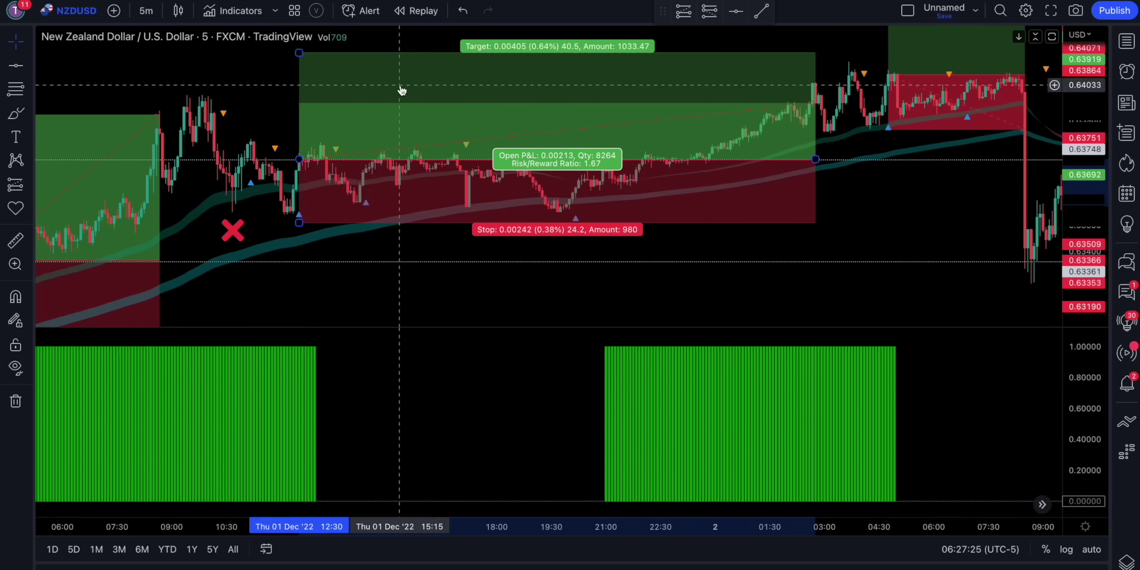
{"action": "scroll", "coordinate": [544, 144], "scroll_direction": "right", "scroll_amount": 5}
{"action": "left_click_drag", "start_coordinate": [574, 159], "coordinate": [784, 161]}
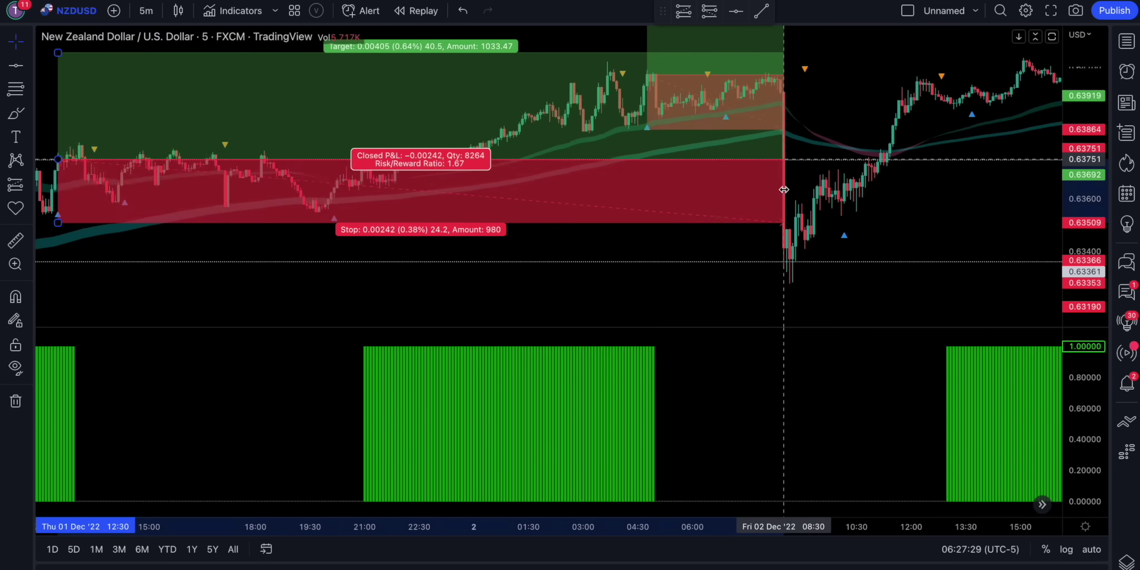
{"action": "scroll", "coordinate": [682, 256], "scroll_direction": "up", "scroll_amount": 1}
{"action": "scroll", "coordinate": [683, 256], "scroll_direction": "up", "scroll_amount": 2}
{"action": "scroll", "coordinate": [657, 247], "scroll_direction": "left", "scroll_amount": 3}
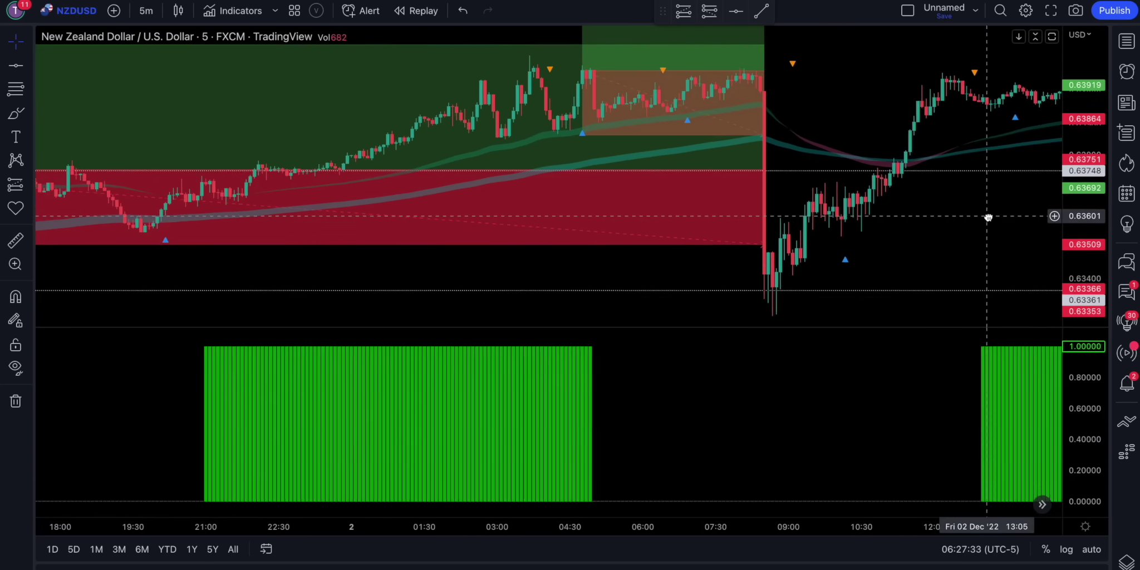
Delete the long positions starting at 01 Dec 12:30 and 02 Dec 04:45, plus another drawing further along the chart.
{"action": "key", "text": "Delete"}
{"action": "scroll", "coordinate": [714, 196], "scroll_direction": "up", "scroll_amount": 1}
{"action": "mouse_move", "coordinate": [715, 196]}
{"action": "left_mouse_down"}
{"action": "mouse_move", "coordinate": [605, 297]}
{"action": "mouse_move", "coordinate": [608, 248]}
{"action": "left_mouse_up"}
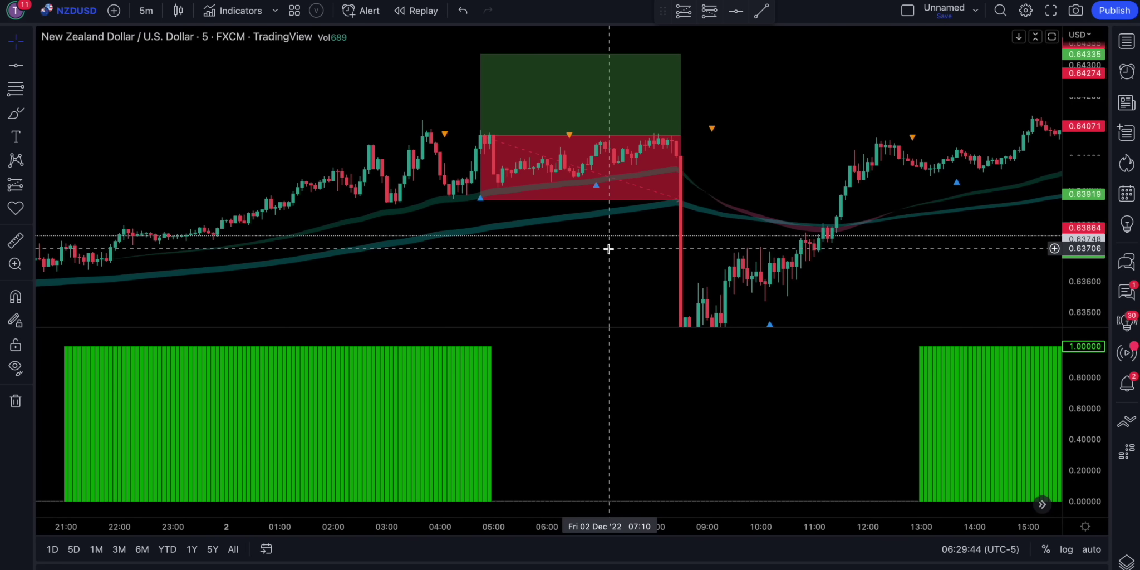
{"action": "left_click", "coordinate": [547, 193]}
{"action": "key", "text": "Delete"}
{"action": "scroll", "coordinate": [586, 205], "scroll_direction": "right", "scroll_amount": 3}
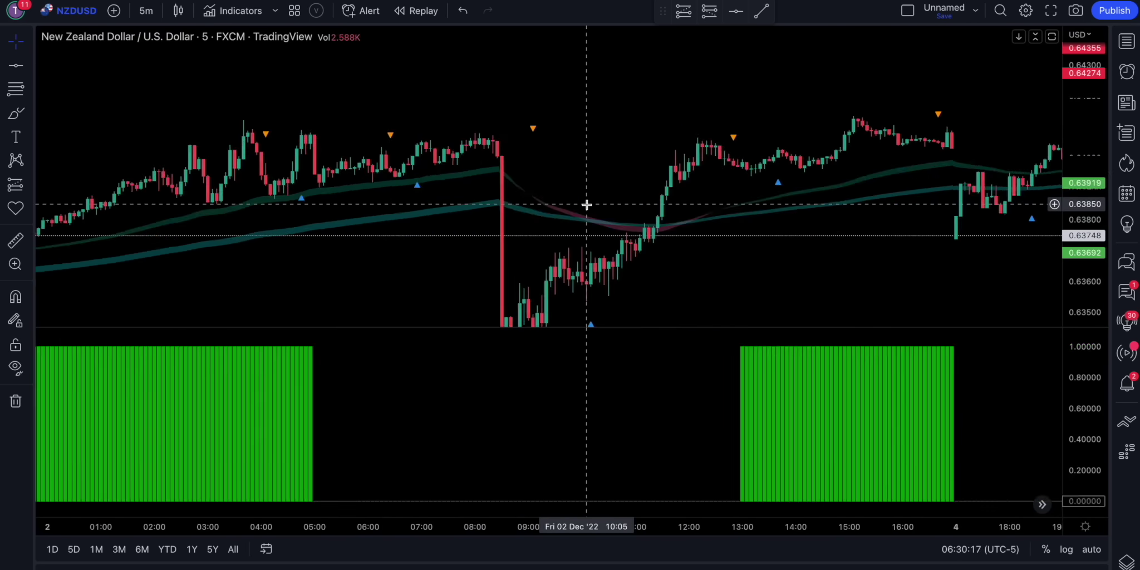
{"action": "scroll", "coordinate": [587, 204], "scroll_direction": "right", "scroll_amount": 3}
{"action": "left_click", "coordinate": [610, 114]}
{"action": "key", "text": "Delete"}
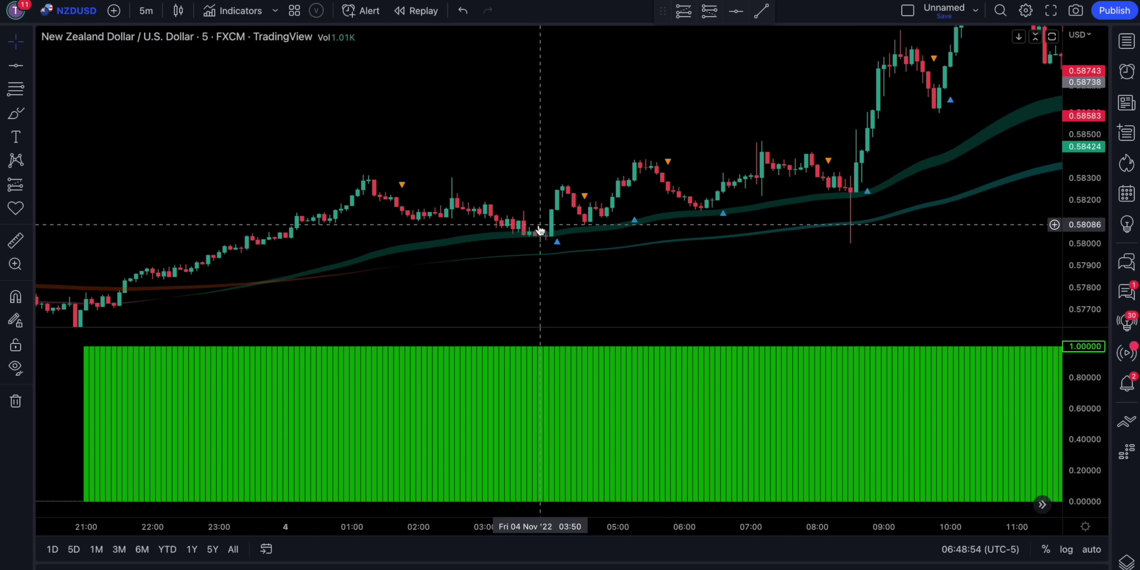
Place a long position on the 04 Nov 04:05 candle with entry 0.58249 and stop 0.57971, and raise its target.
{"action": "key", "text": "alt+shift+l"}
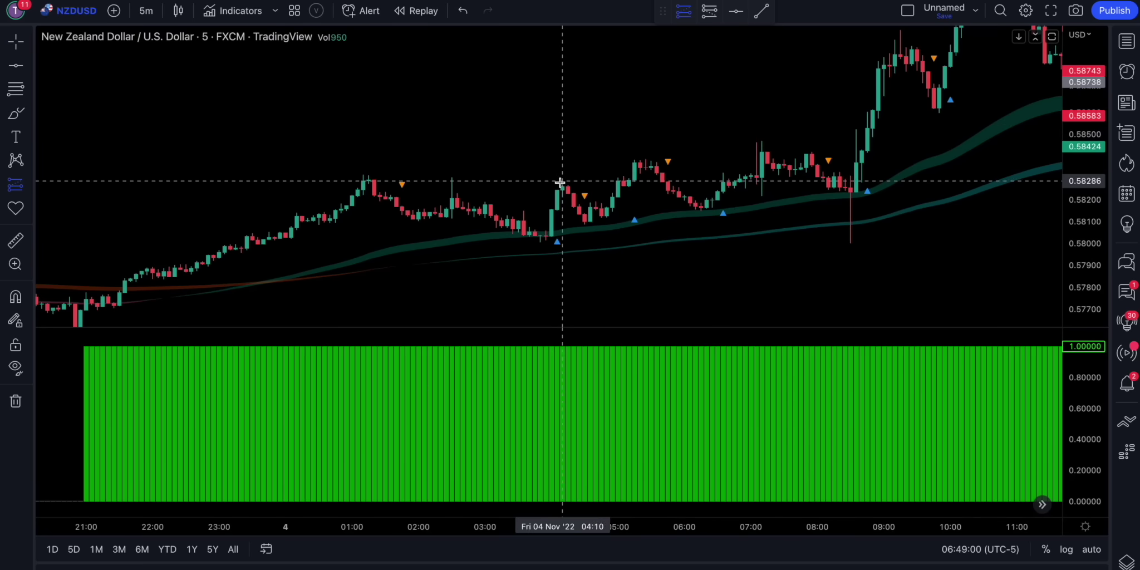
{"action": "left_click", "coordinate": [563, 183]}
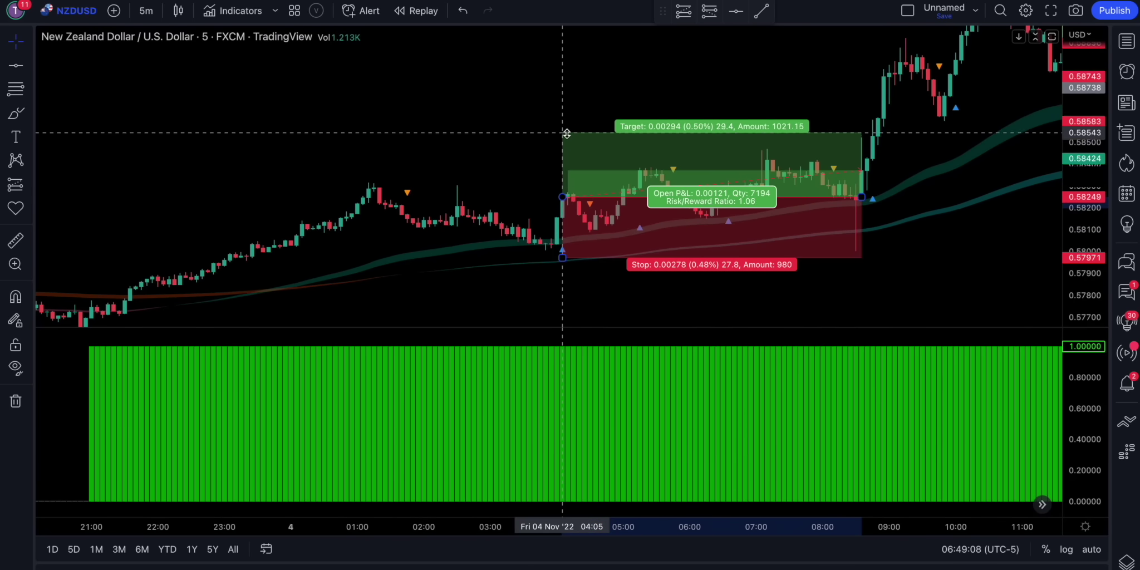
{"action": "scroll", "coordinate": [563, 127], "scroll_direction": "right", "scroll_amount": 5}
{"action": "left_click_drag", "start_coordinate": [387, 127], "coordinate": [418, 72]}
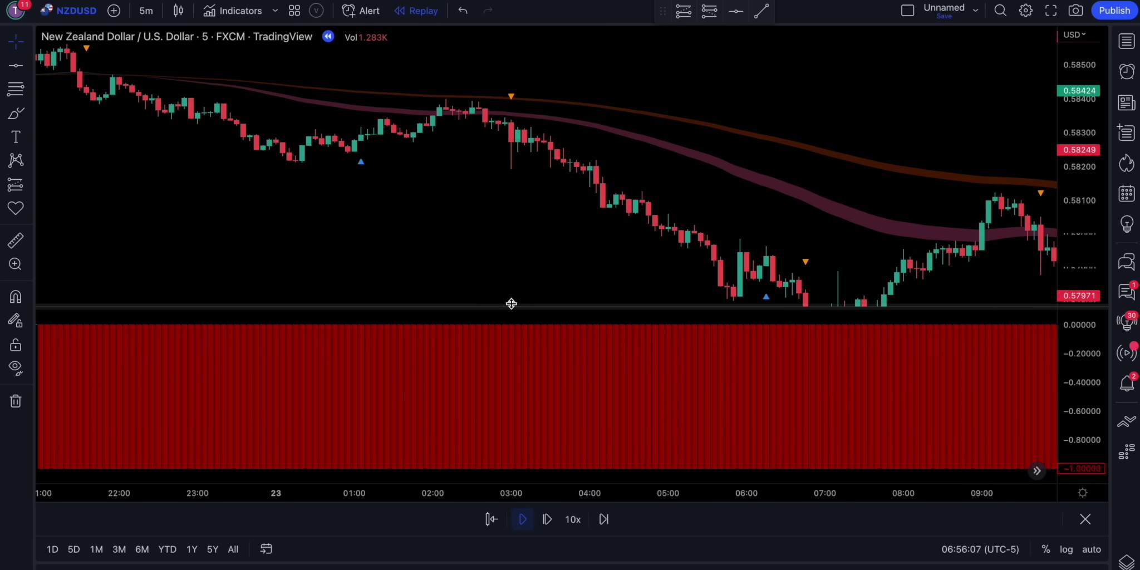
Place a short position on the 23 Sep 03:00 candle with entry 0.58280, stop 0.58409 and a risk/reward ratio of 1.98.
{"action": "left_click", "coordinate": [709, 11]}
{"action": "left_click", "coordinate": [515, 136]}
{"action": "left_click_drag", "start_coordinate": [511, 82], "coordinate": [515, 96]}
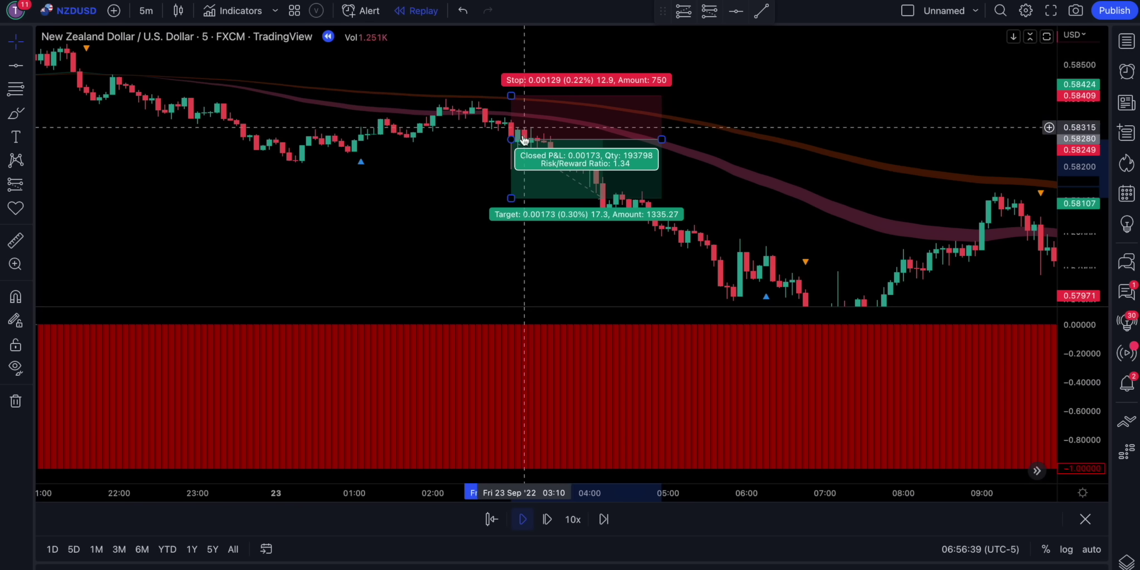
{"action": "left_click_drag", "start_coordinate": [510, 197], "coordinate": [516, 226]}
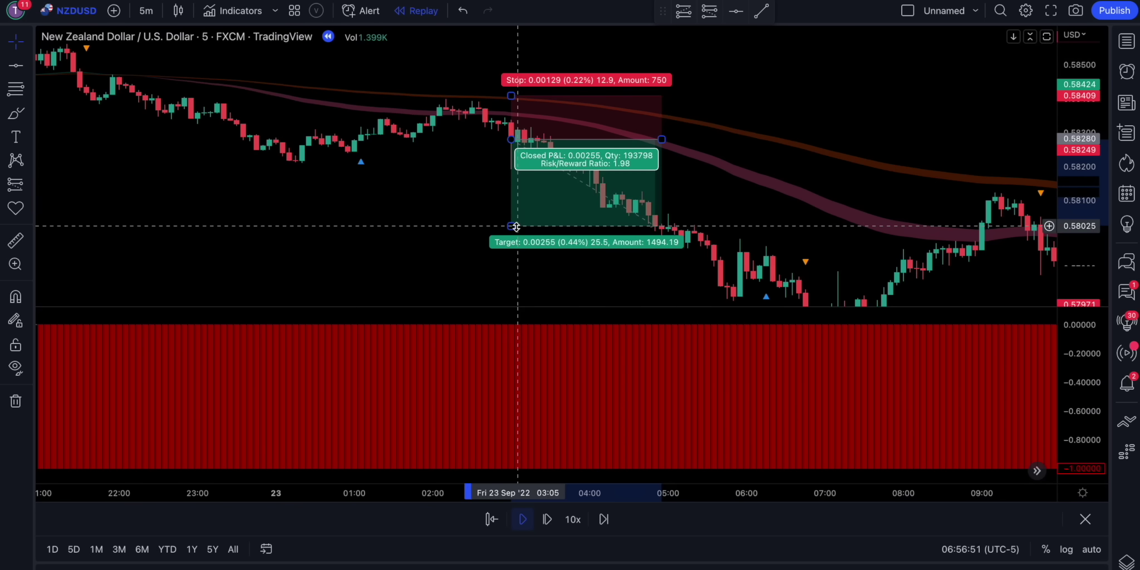
Move the short position's target to about 0.58146 and draw a horizontal line near its entry at 0.58282.
{"action": "left_click_drag", "start_coordinate": [516, 226], "coordinate": [511, 185]}
{"action": "left_click", "coordinate": [735, 10]}
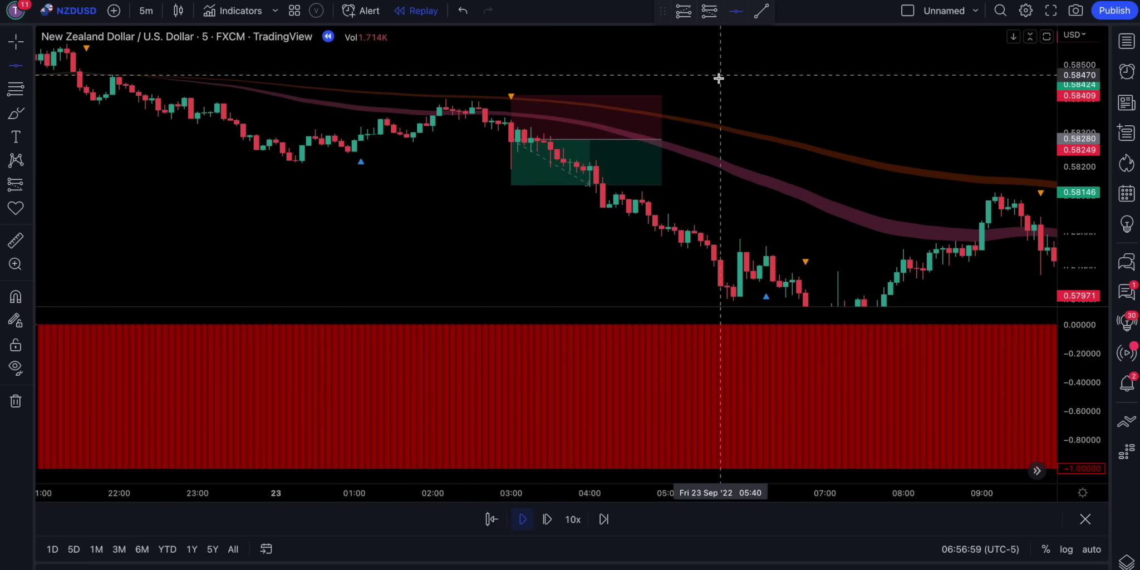
{"action": "key", "text": "Escape"}
Set the short position's target to 0.58021 for a risk/reward ratio of 2.01.
{"action": "left_click", "coordinate": [555, 183]}
{"action": "left_click_drag", "start_coordinate": [516, 190], "coordinate": [526, 226]}
Measure the price range upward from the 23 Sep sell-signal candle near 06:45 with the Price Range tool.
{"action": "scroll", "coordinate": [596, 194], "scroll_direction": "right", "scroll_amount": 10}
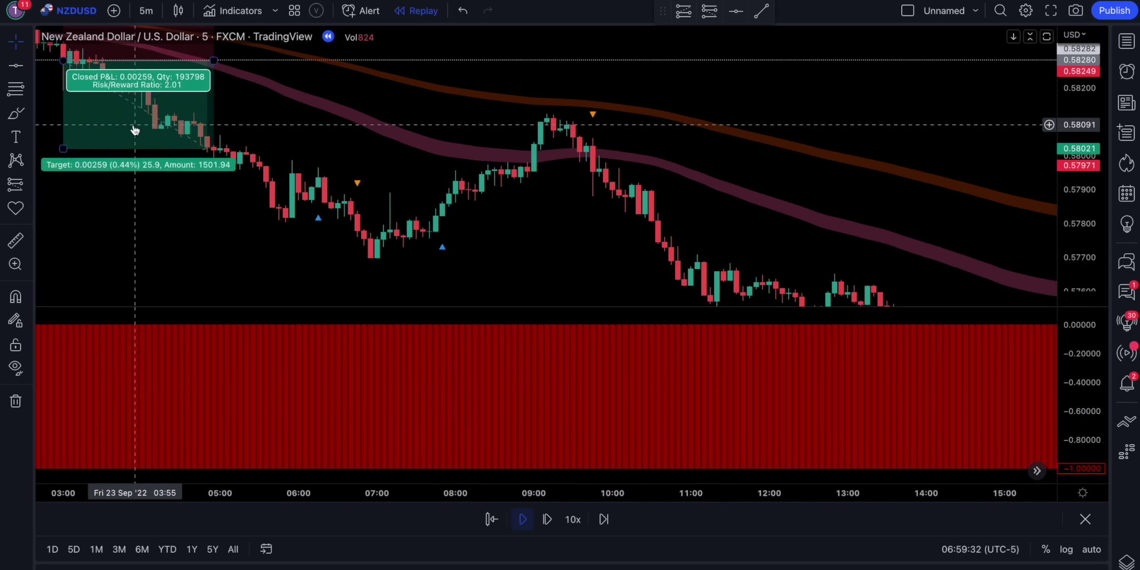
{"action": "left_click", "coordinate": [28, 186]}
{"action": "left_click", "coordinate": [84, 290]}
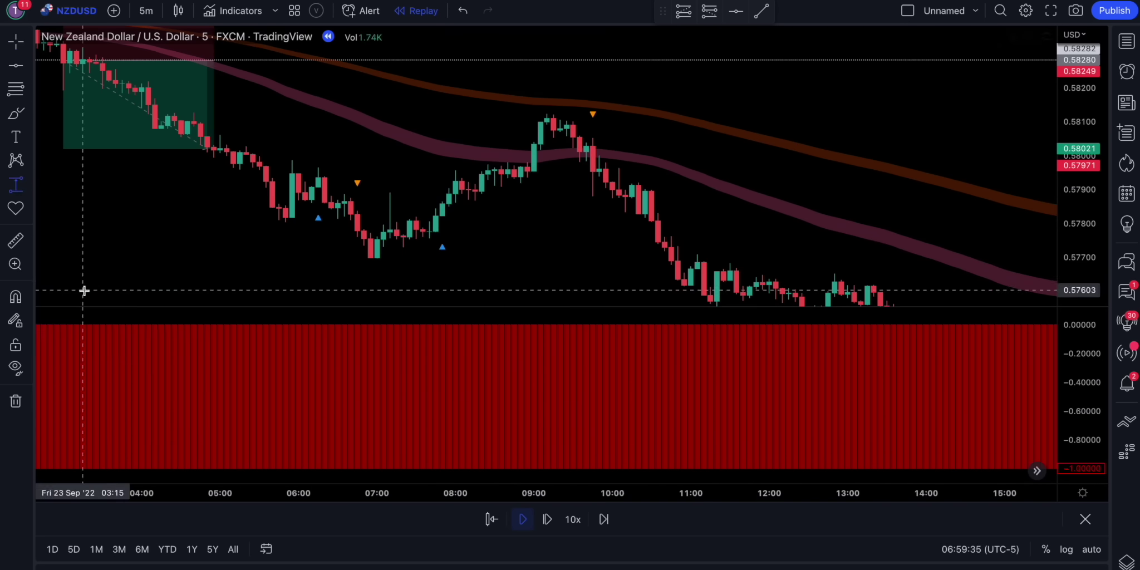
{"action": "left_click", "coordinate": [357, 230]}
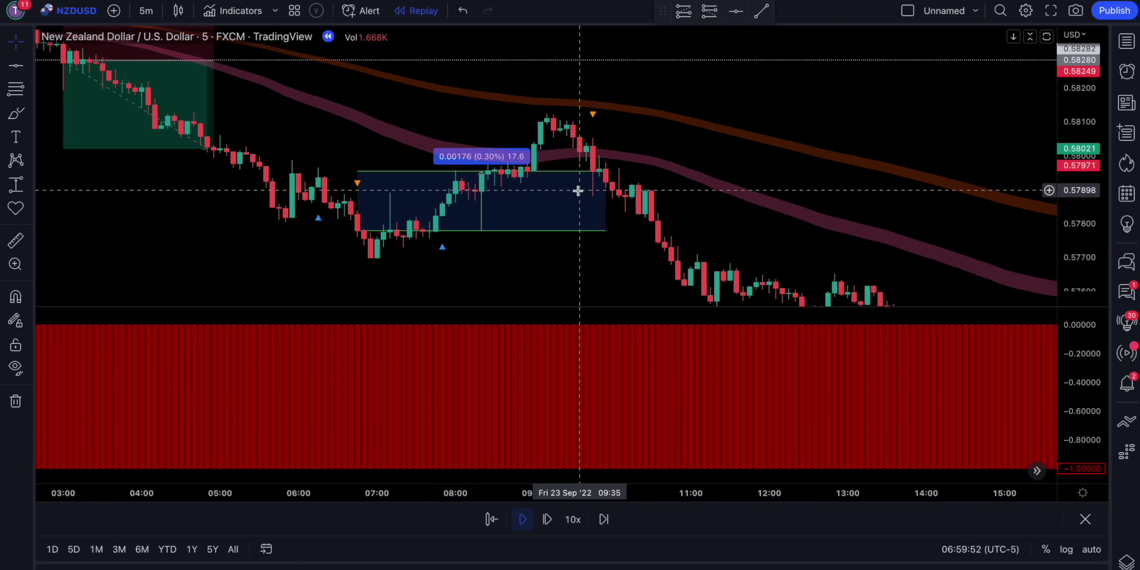
{"action": "key", "text": "Escape"}
Place a short position on the 23 Sep 09:45 candle with entry 0.57960, stop 0.58160 and target 0.57552.
{"action": "left_click_drag", "start_coordinate": [606, 205], "coordinate": [549, 196]}
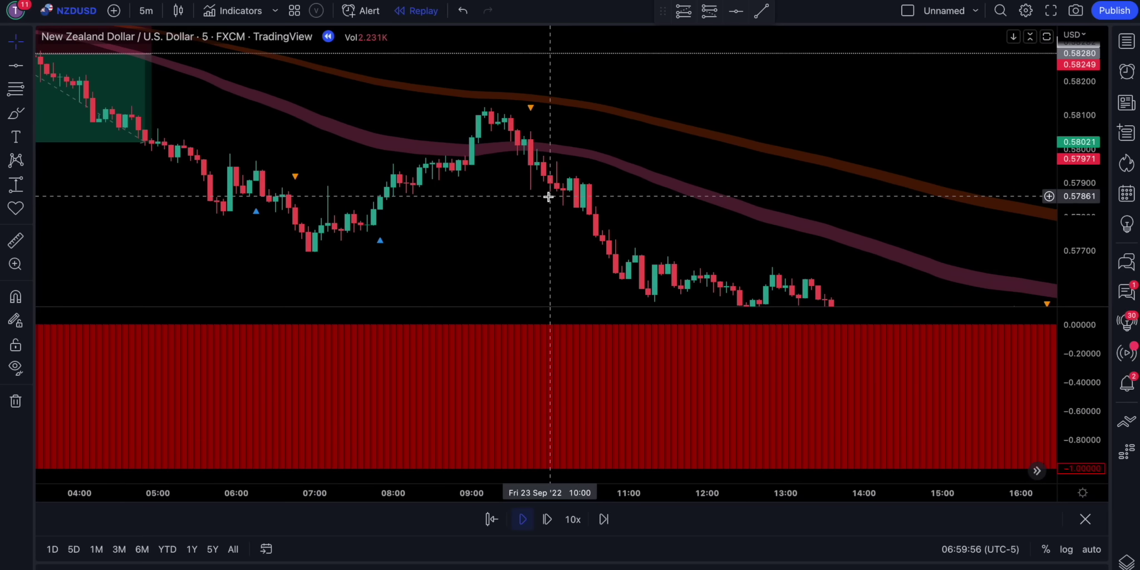
{"action": "left_click", "coordinate": [530, 162]}
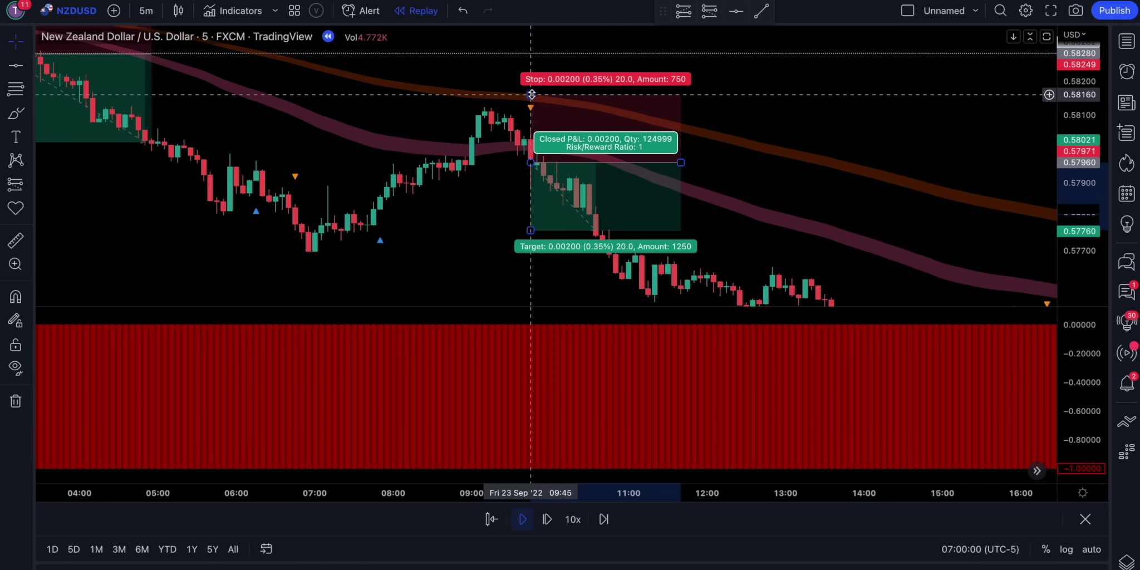
{"action": "left_click_drag", "start_coordinate": [529, 238], "coordinate": [487, 248]}
{"action": "left_click_drag", "start_coordinate": [727, 219], "coordinate": [552, 143]}
Place a short position on the 25 Sep 19:35 candle with entry 0.57410, stop 0.57523 and target 0.57178, ending at 20:55.
{"action": "scroll", "coordinate": [679, 222], "scroll_direction": "right", "scroll_amount": 10}
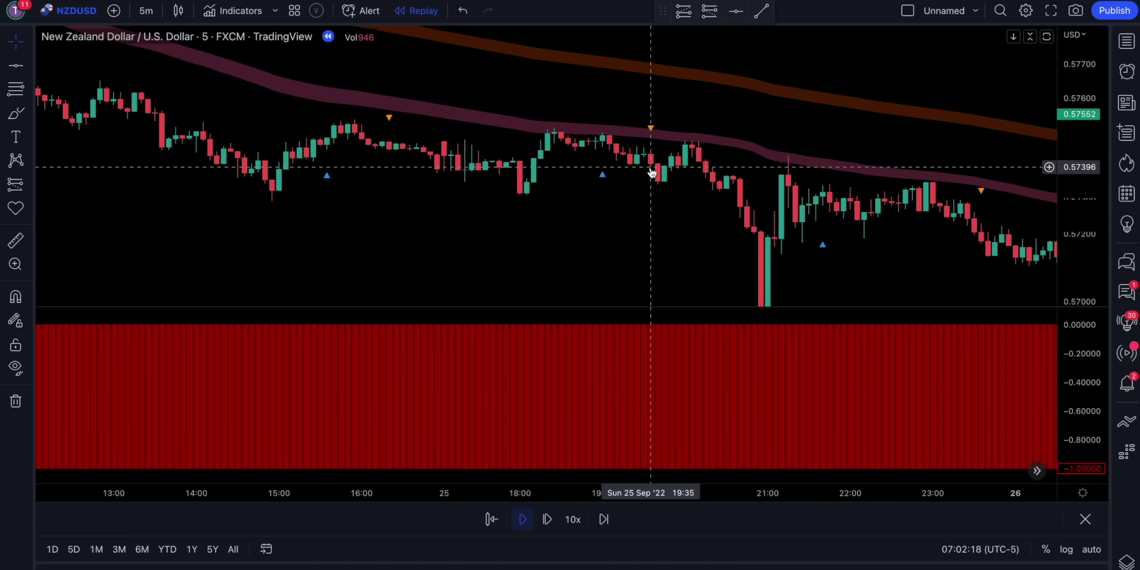
{"action": "left_click", "coordinate": [708, 13]}
{"action": "left_click", "coordinate": [650, 163]}
{"action": "left_click_drag", "start_coordinate": [650, 111], "coordinate": [650, 123]}
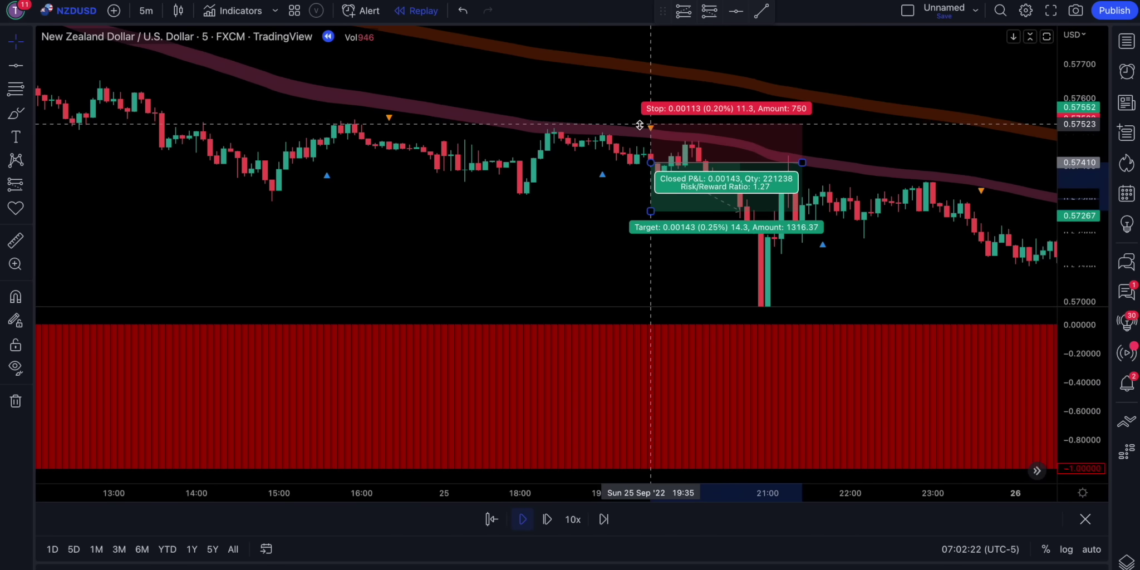
{"action": "left_click_drag", "start_coordinate": [648, 210], "coordinate": [650, 241]}
{"action": "left_click_drag", "start_coordinate": [801, 162], "coordinate": [761, 162]}
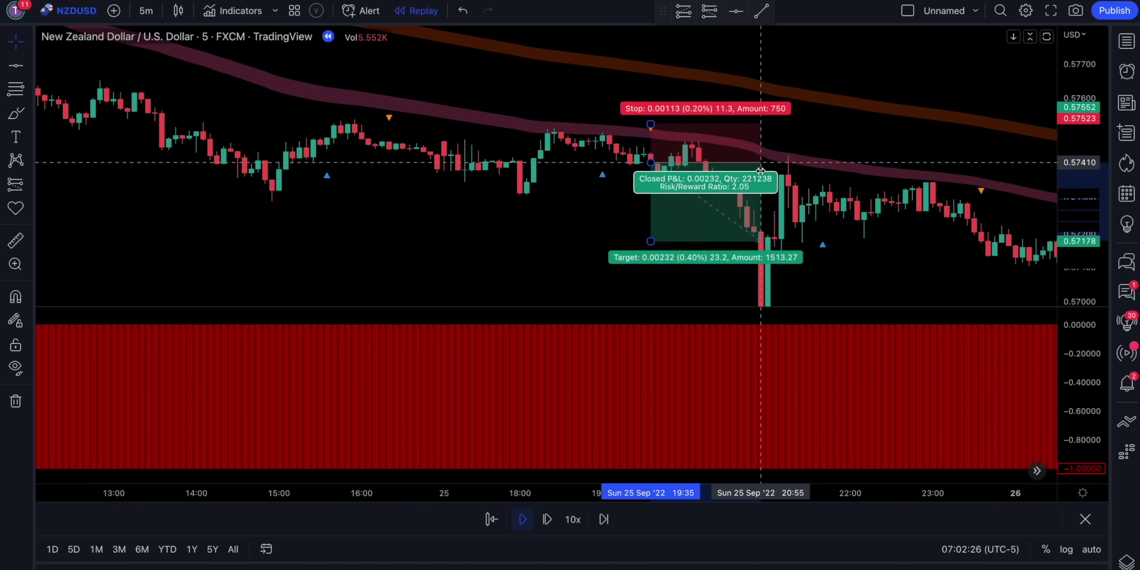
Place a red X mark above the price peak on 26 Sep, near 08:50.
{"action": "scroll", "coordinate": [773, 181], "scroll_direction": "right", "scroll_amount": 5}
{"action": "scroll", "coordinate": [773, 181], "scroll_direction": "right", "scroll_amount": 10}
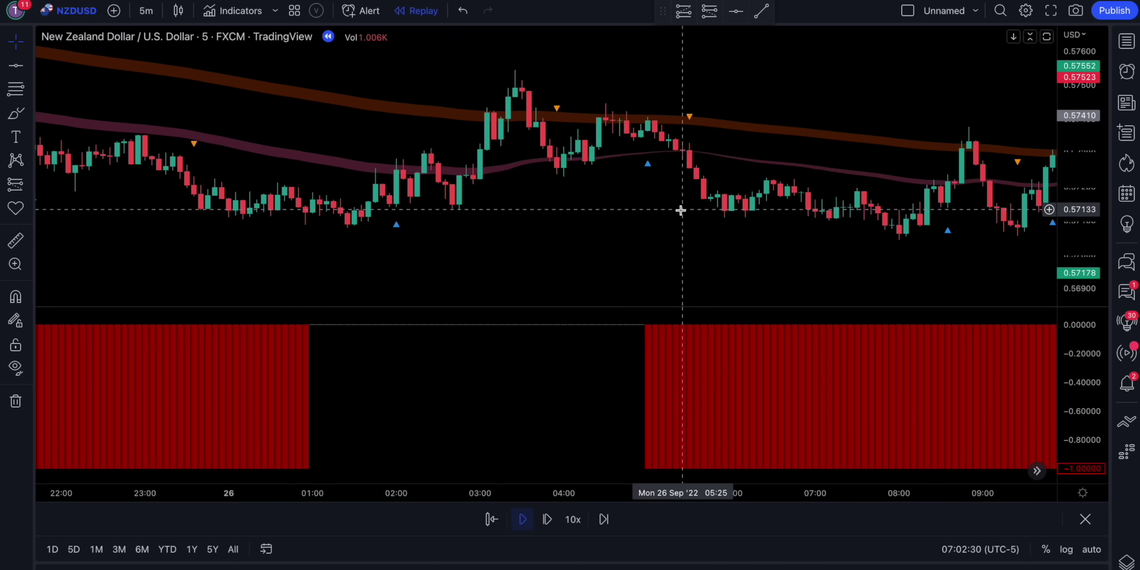
{"action": "scroll", "coordinate": [695, 217], "scroll_direction": "right", "scroll_amount": 10}
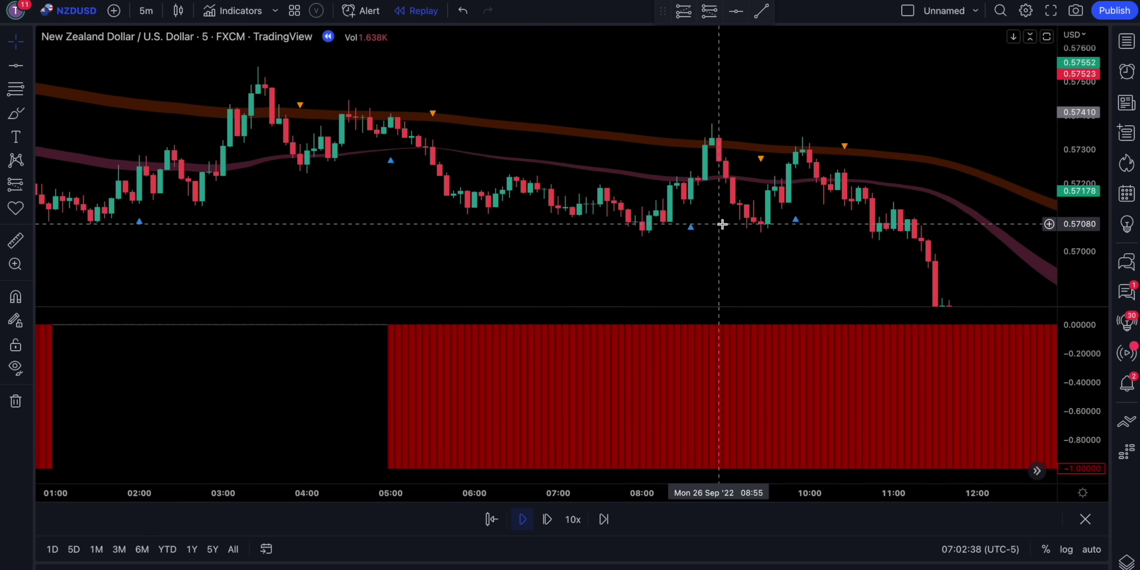
{"action": "left_click", "coordinate": [15, 208]}
{"action": "left_click", "coordinate": [47, 222]}
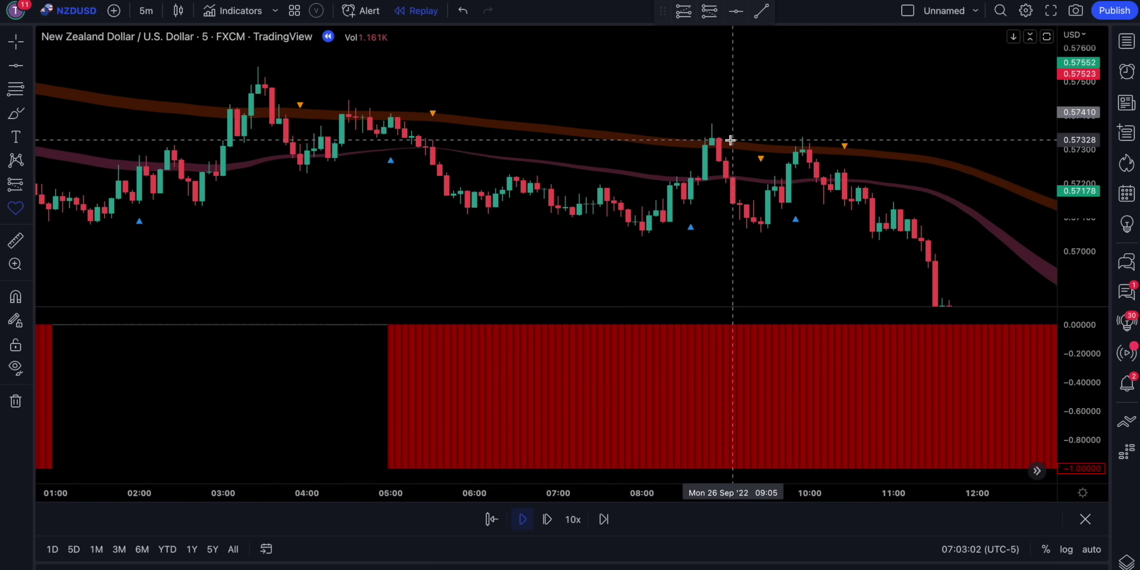
{"action": "left_click", "coordinate": [712, 102]}
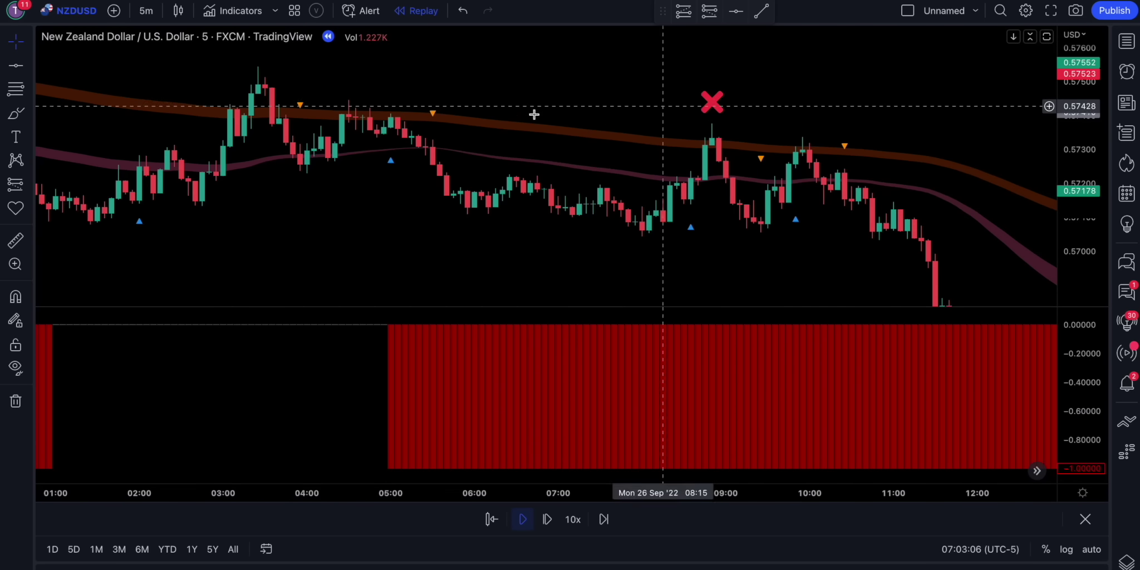
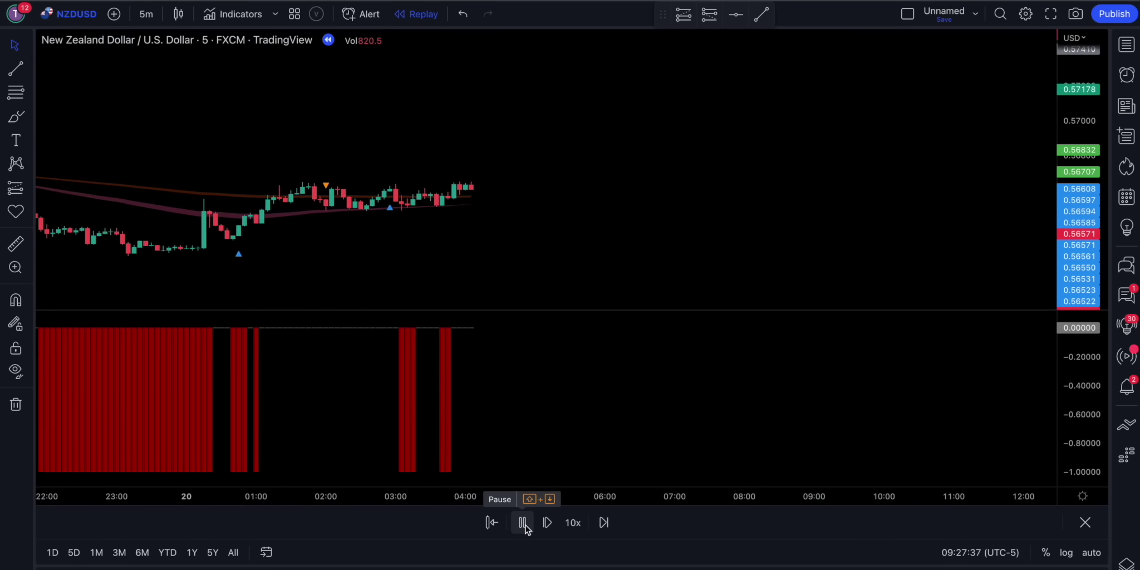
Advance the bar replay at 10x speed from 20 Oct to the evening of 26 Oct, pausing at the trade setups.
{"action": "left_click", "coordinate": [524, 523]}
{"action": "left_click", "coordinate": [522, 522]}
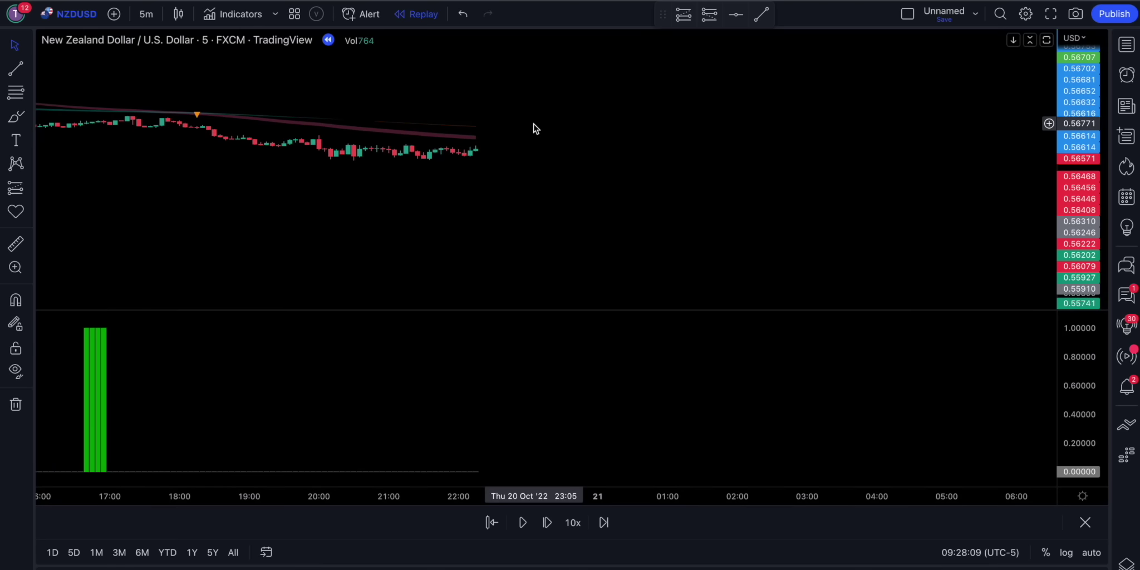
{"action": "left_click", "coordinate": [523, 523]}
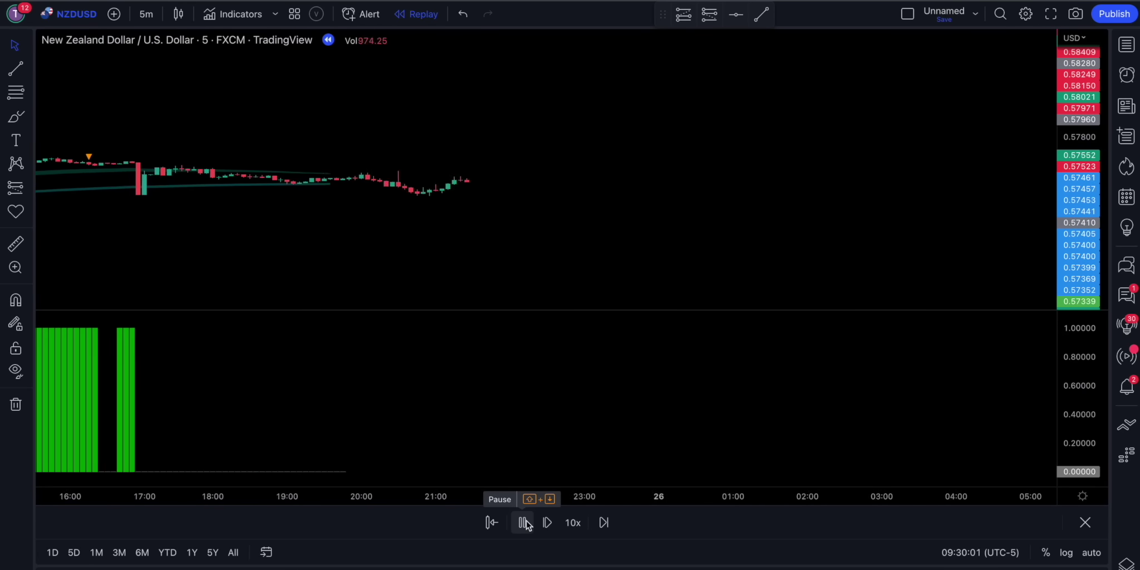
{"action": "left_click", "coordinate": [523, 522]}
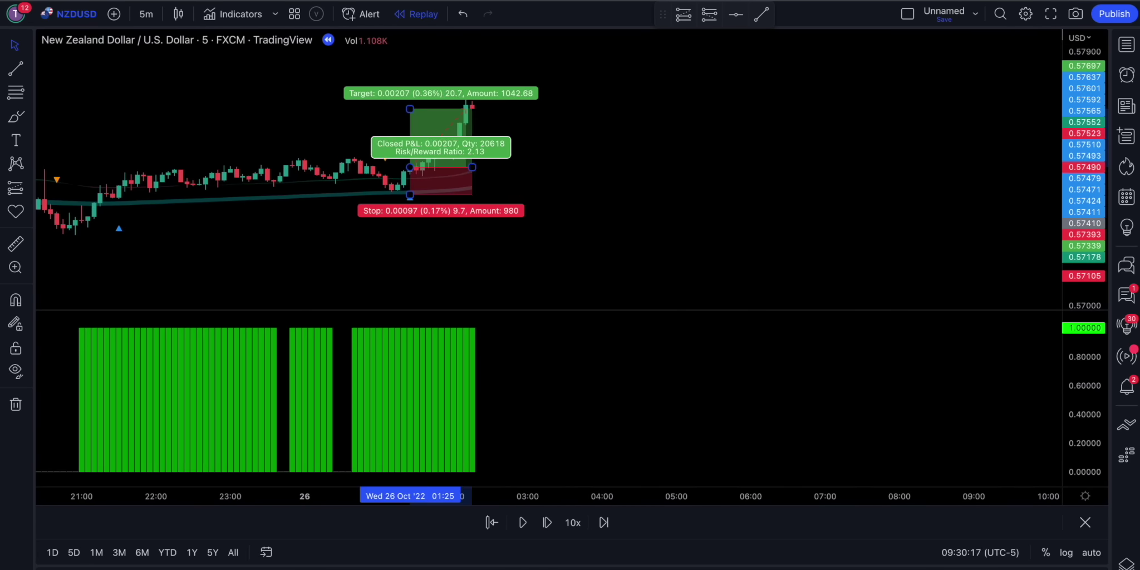
{"action": "left_click", "coordinate": [523, 522]}
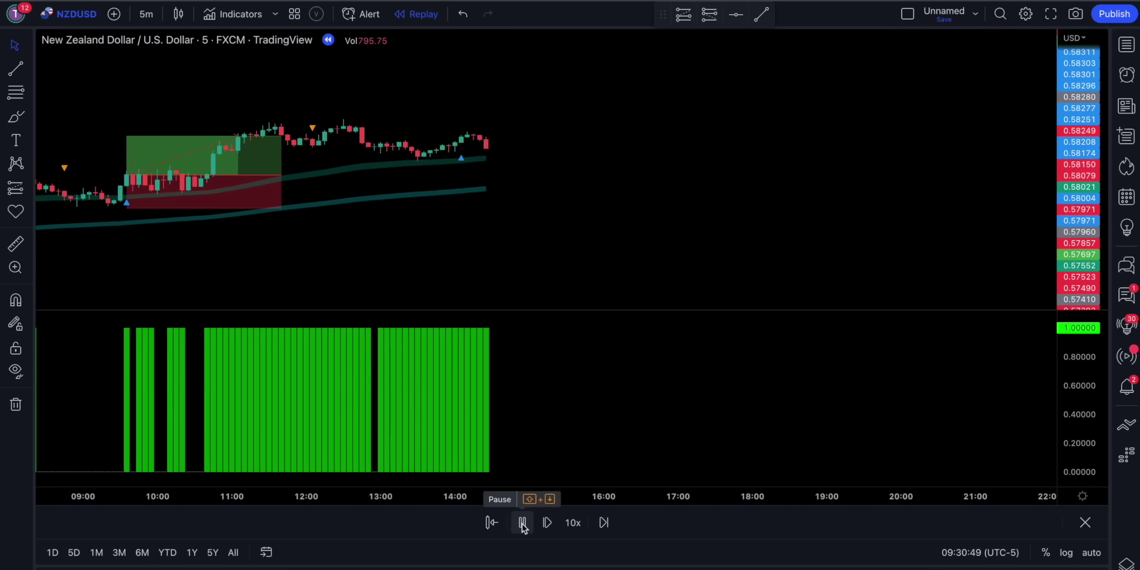
{"action": "left_click", "coordinate": [522, 522]}
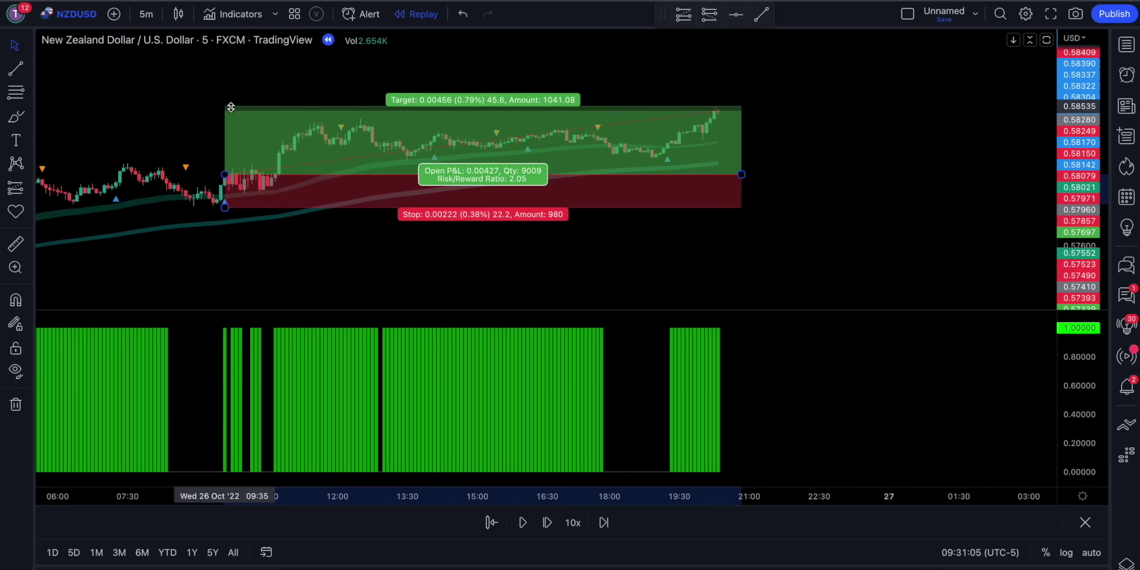
Raise the target of the long position opened on 26 Oct at 09:35 and extend its end into early 27 Oct.
{"action": "left_click", "coordinate": [568, 128]}
{"action": "left_click_drag", "start_coordinate": [573, 106], "coordinate": [575, 83]}
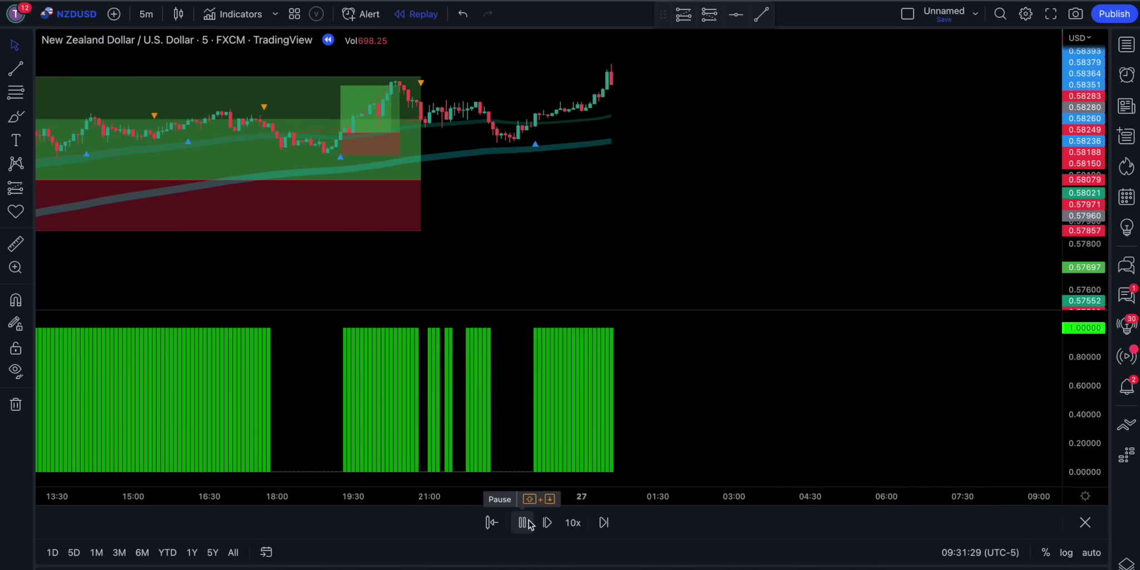
{"action": "left_click_drag", "start_coordinate": [419, 199], "coordinate": [593, 200]}
{"action": "left_click", "coordinate": [516, 114]}
{"action": "left_click_drag", "start_coordinate": [518, 84], "coordinate": [518, 46]}
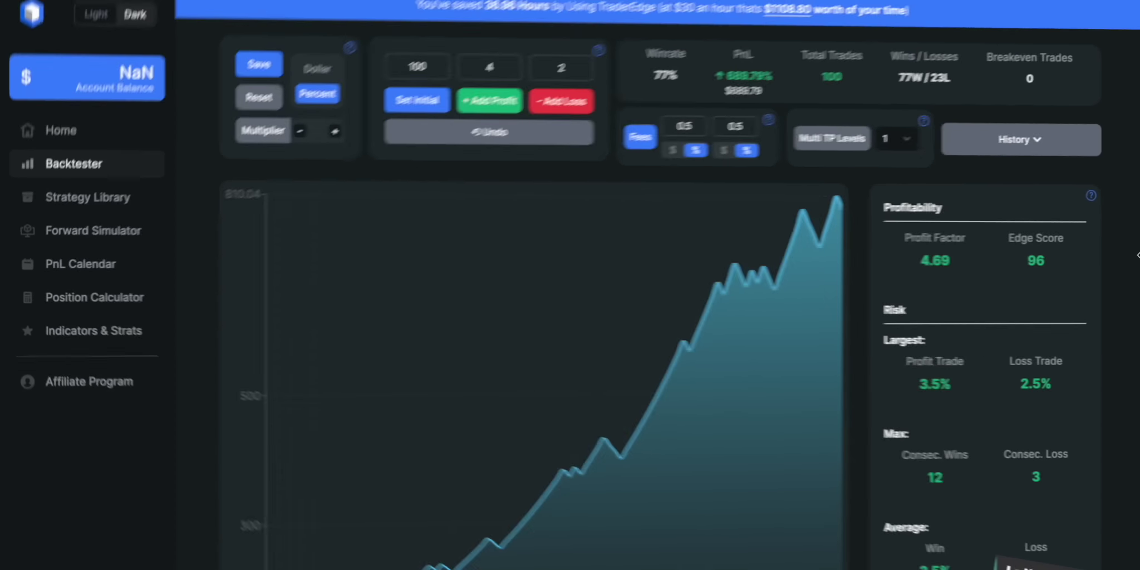